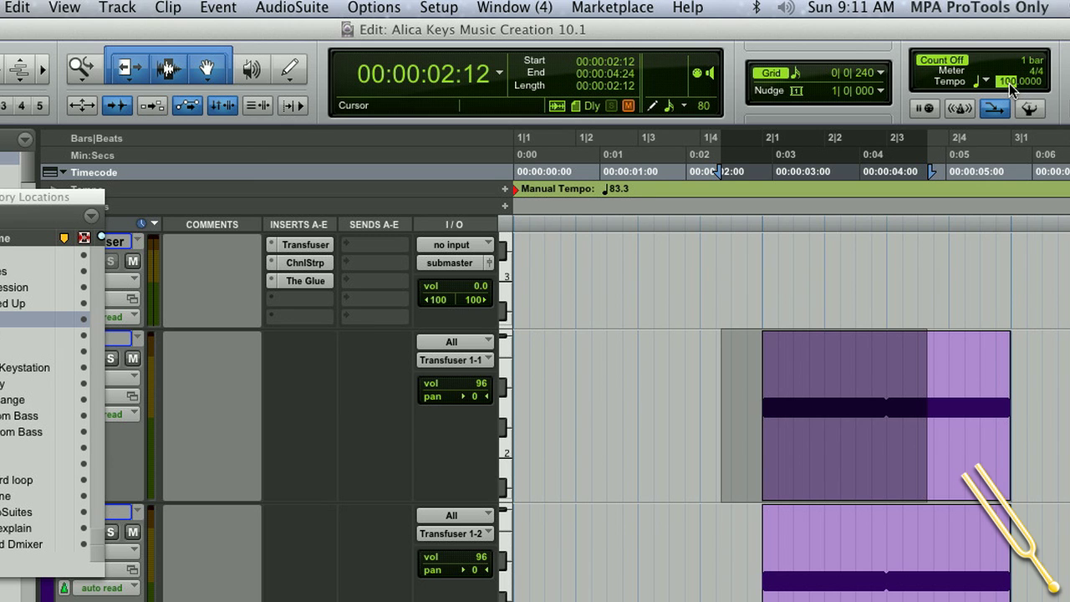
# Commit the tempo of 100, then open the Transfuser instrument window from the track's insert.
pyautogui.press('Return')
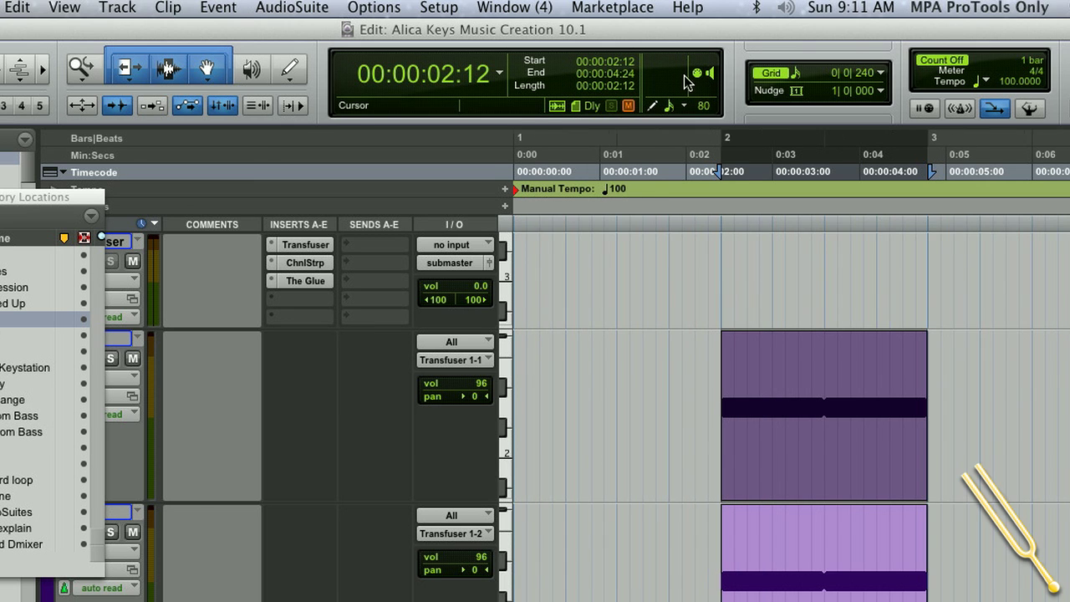
pyautogui.hscroll(3, 670, 231)
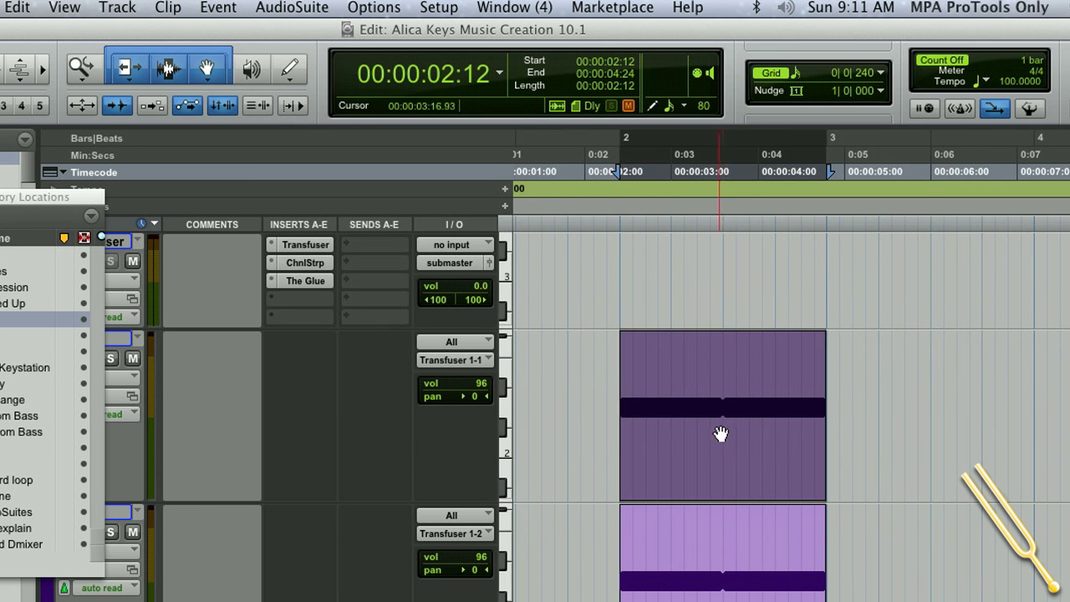
pyautogui.click(718, 432)
pyautogui.click(296, 245)
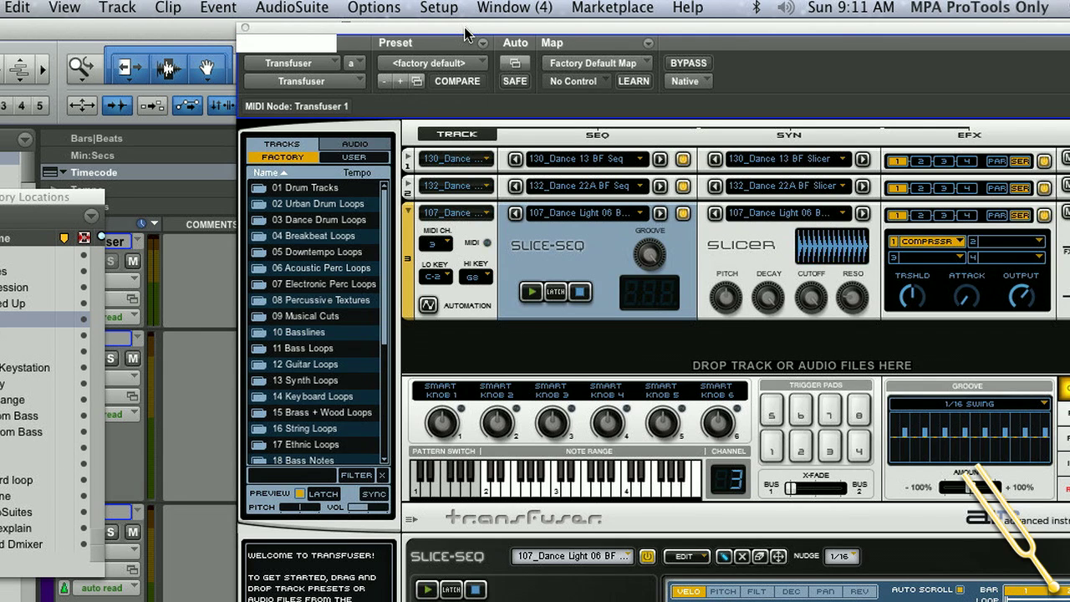
# Move aside and close the Transfuser window, then stop playback at 00:00:02:12.
pyautogui.moveTo(458, 32); pyautogui.dragTo(94, 28)
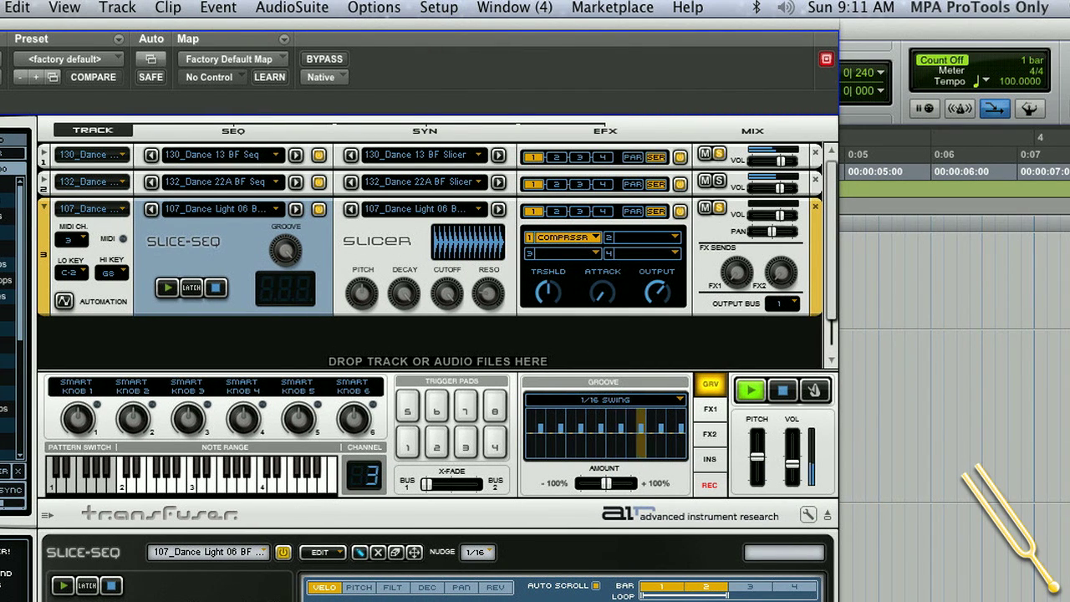
pyautogui.press('ctrl+alt+super+w')
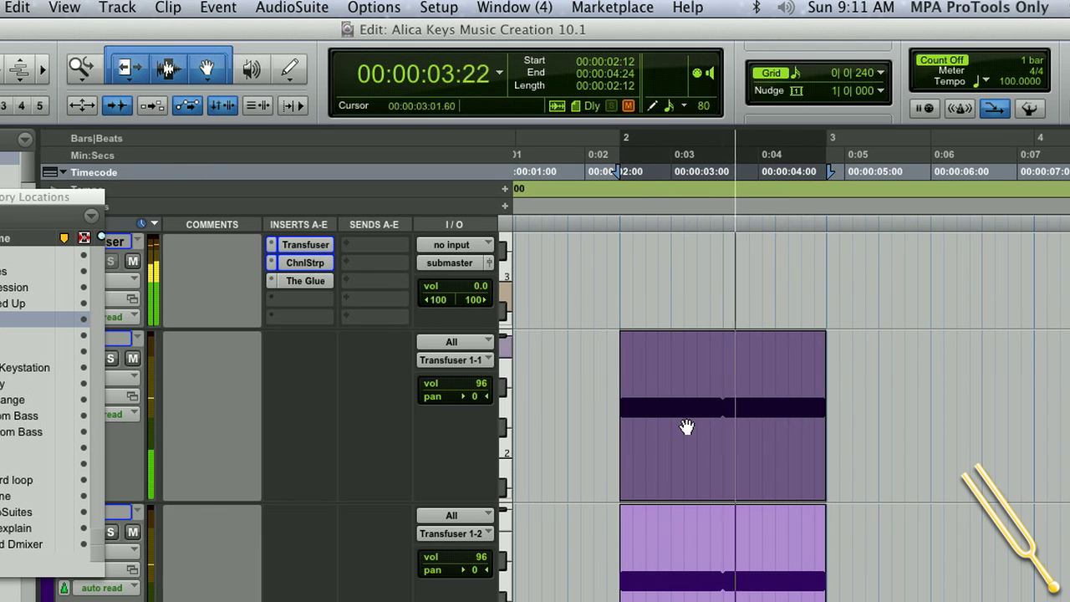
pyautogui.press('space')
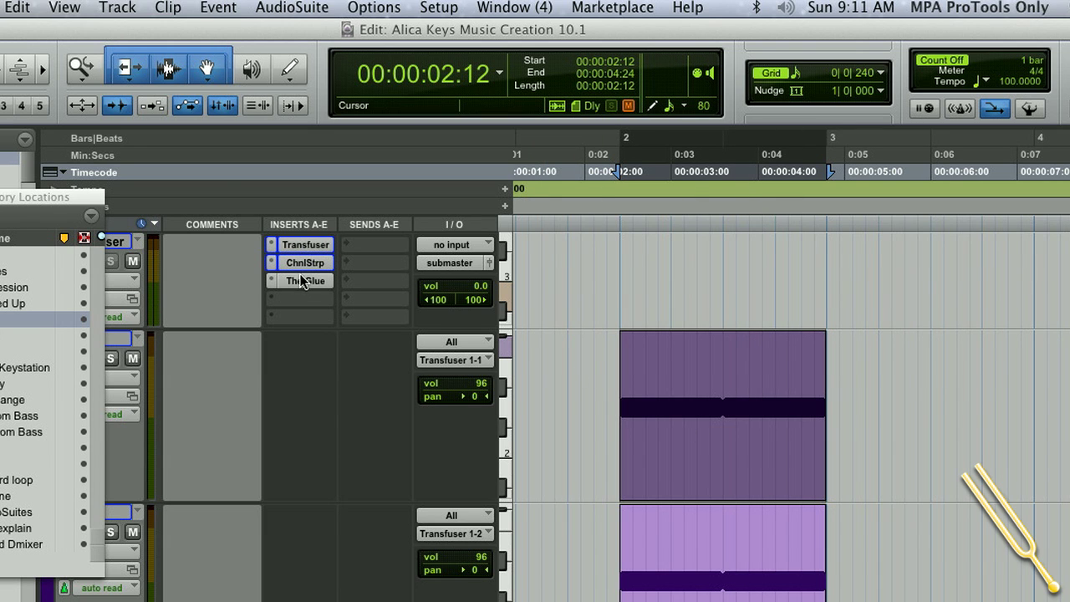
# Open the Transfuser track's ChnlStrp insert showing the Soft Brigher Drums preset and reposition its window.
pyautogui.click(306, 264)
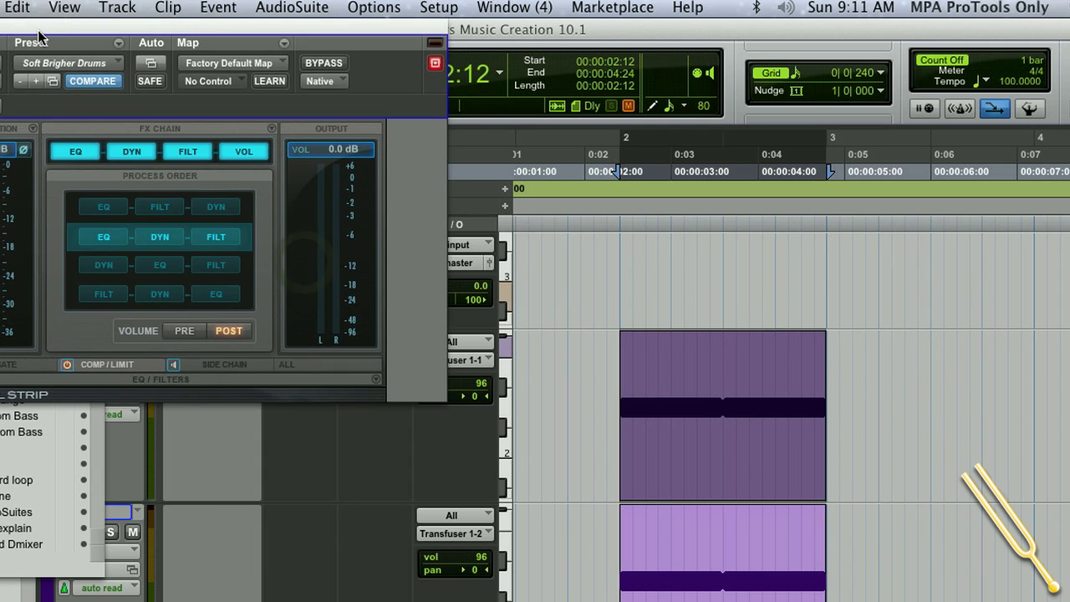
pyautogui.moveTo(44, 23); pyautogui.dragTo(268, 70)
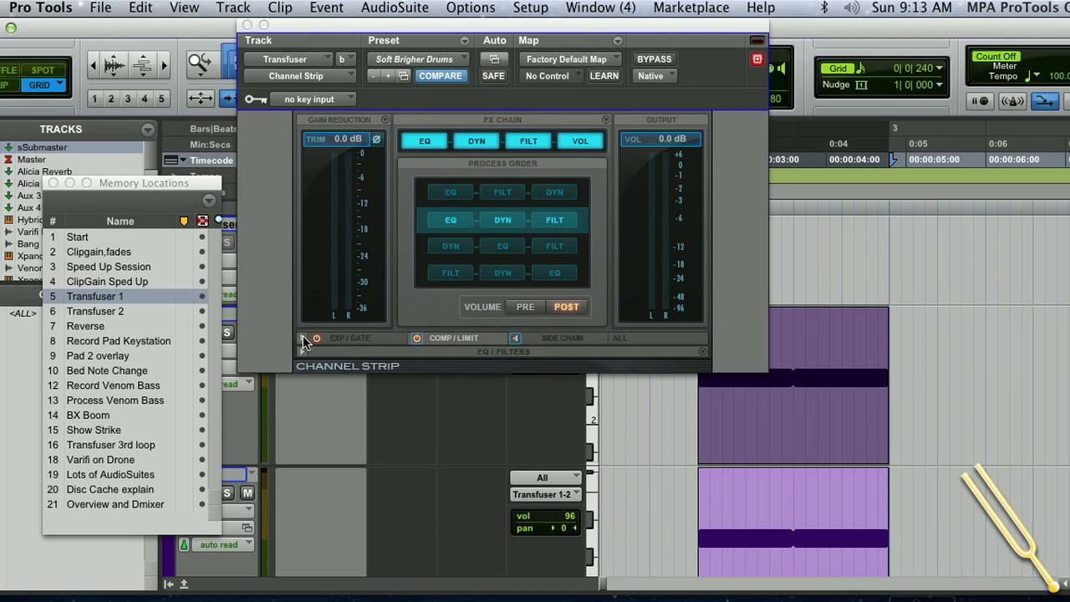
# Review the EXP/GATE, COMP/LIMIT, SIDE CHAIN and ALL dynamics views, then show the EQ / Filters graph.
pyautogui.click(304, 339)
pyautogui.click(303, 339)
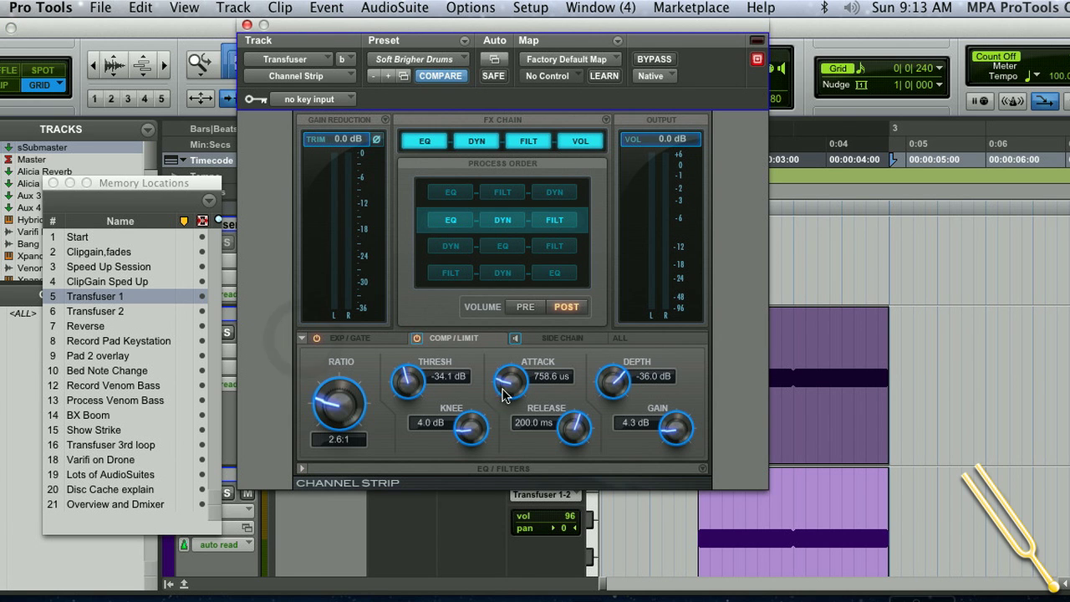
pyautogui.click(351, 341)
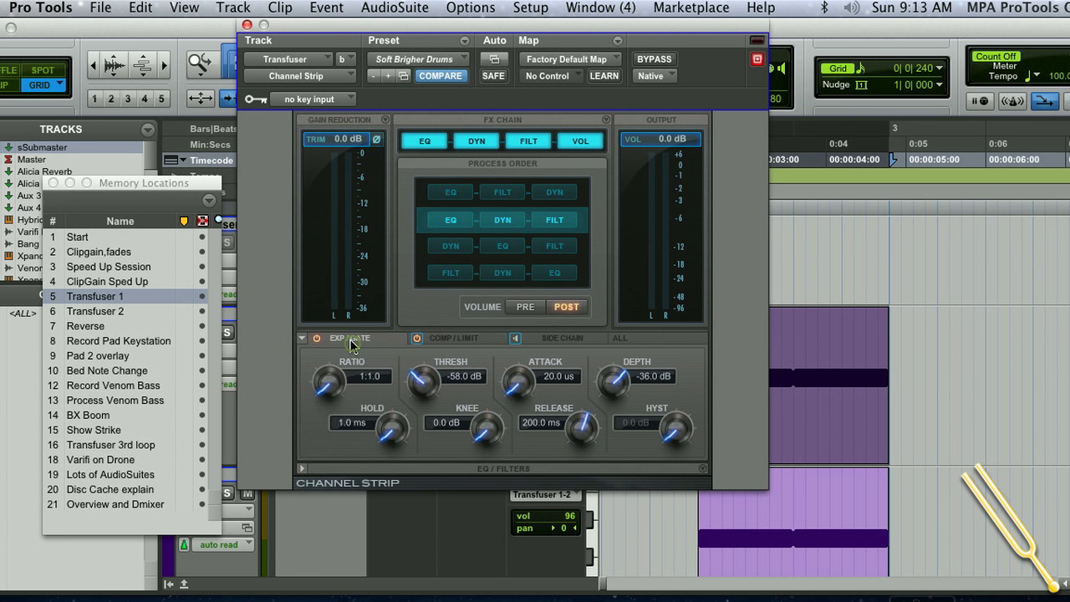
pyautogui.click(468, 340)
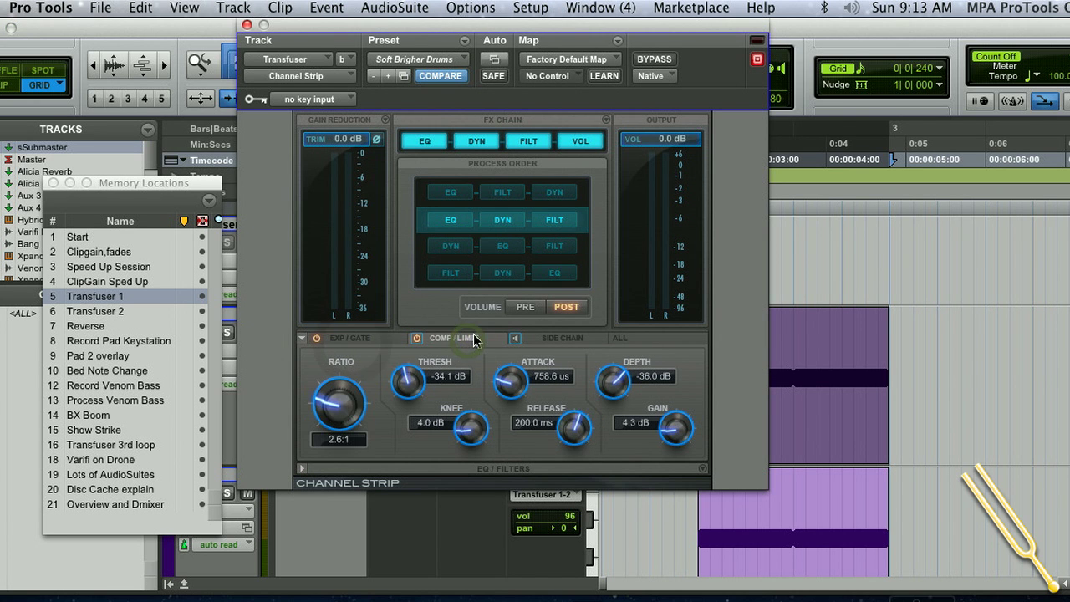
pyautogui.click(562, 339)
pyautogui.click(627, 340)
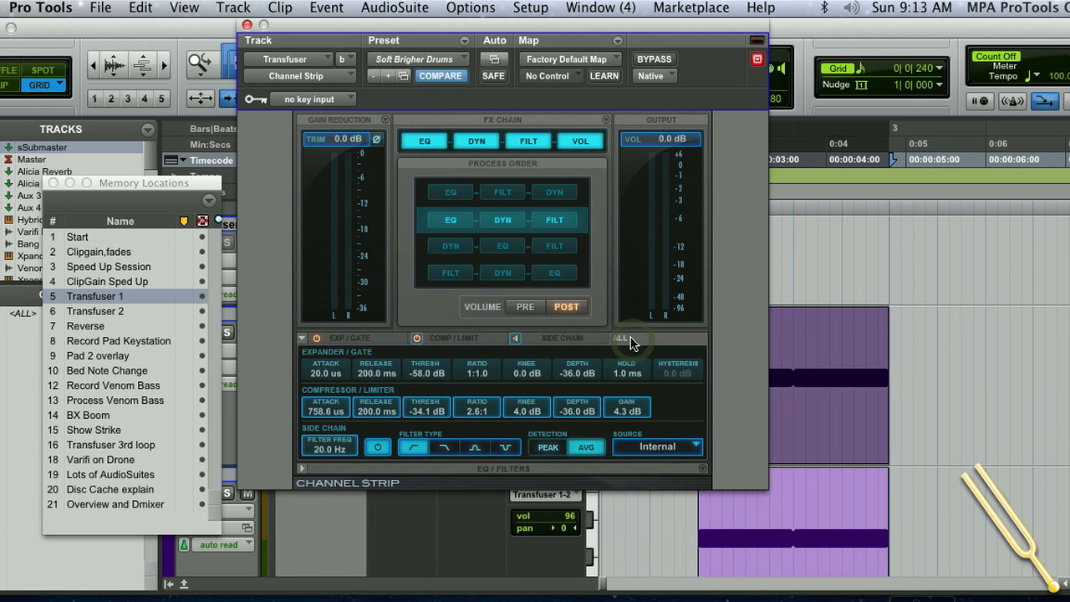
pyautogui.click(351, 338)
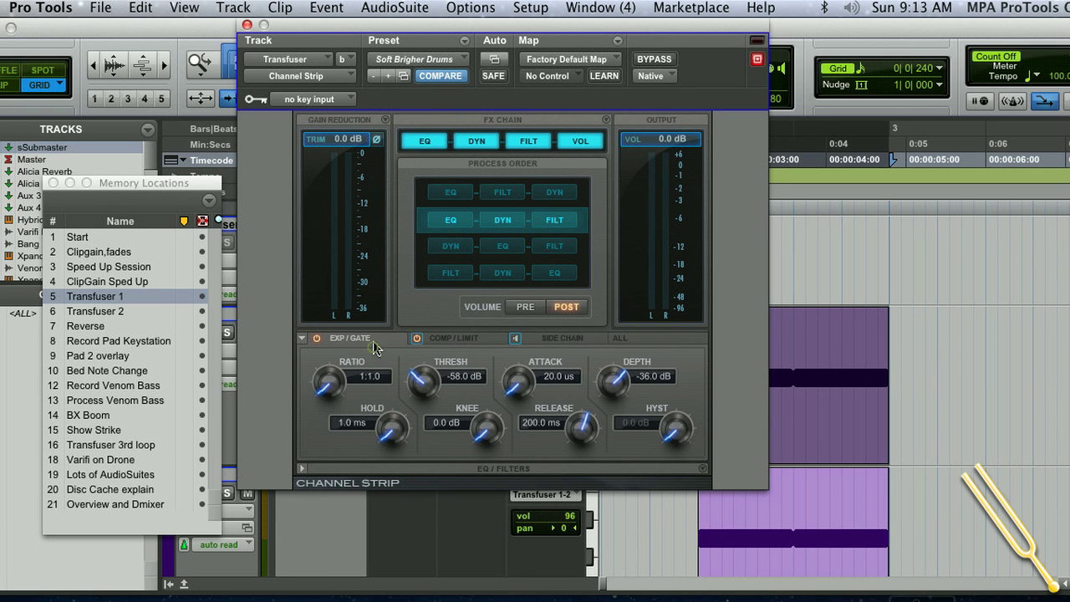
pyautogui.click(303, 339)
pyautogui.click(302, 352)
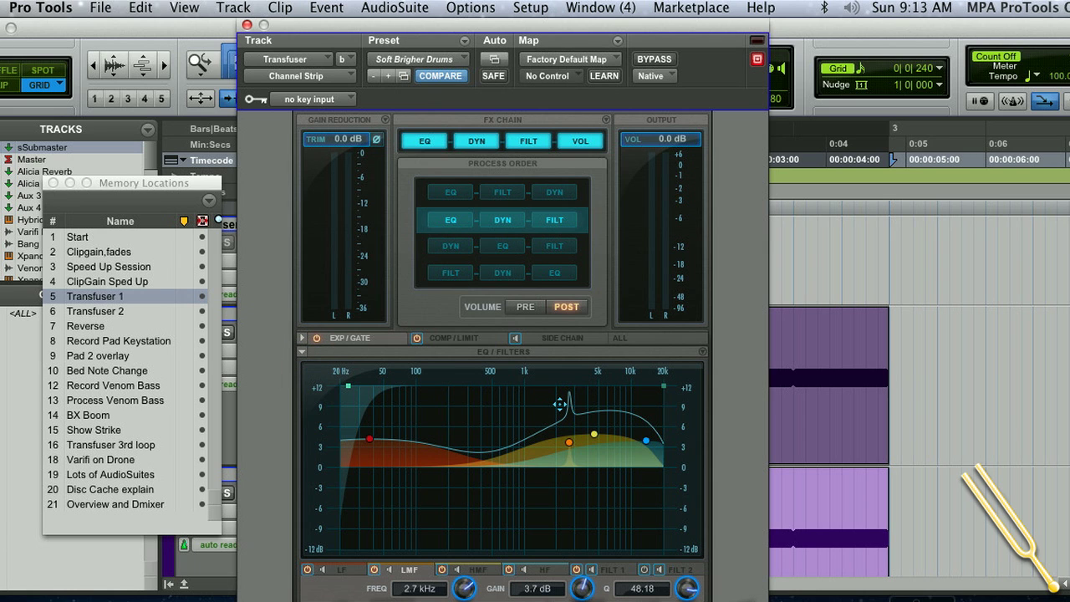
# Reposition the Channel Strip window so the timeline's purple regions are no longer covered.
pyautogui.moveTo(305, 25); pyautogui.dragTo(369, 25)
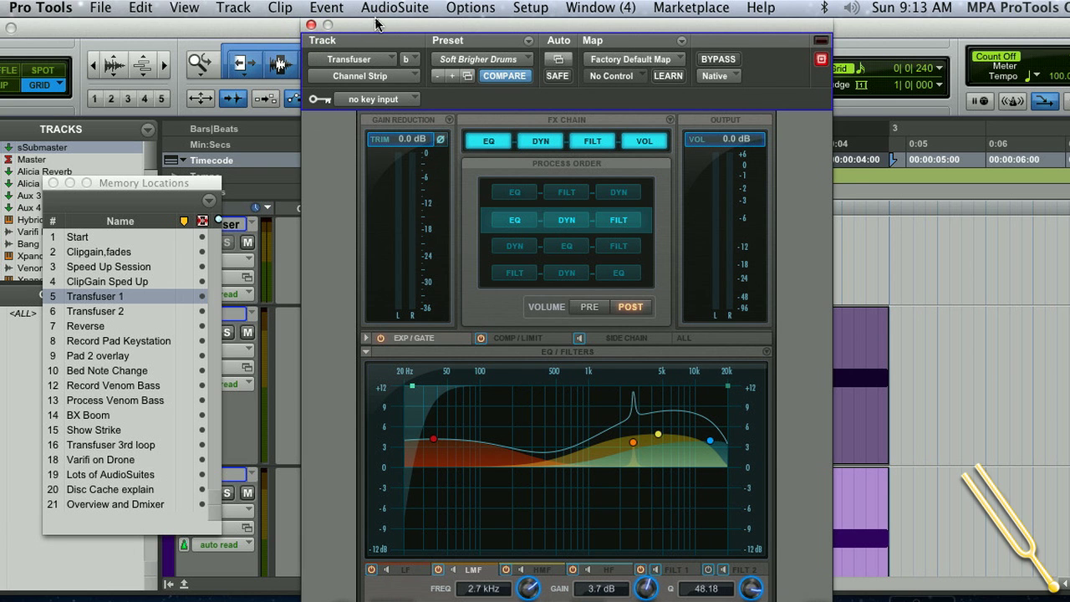
pyautogui.moveTo(368, 8); pyautogui.dragTo(421, 10)
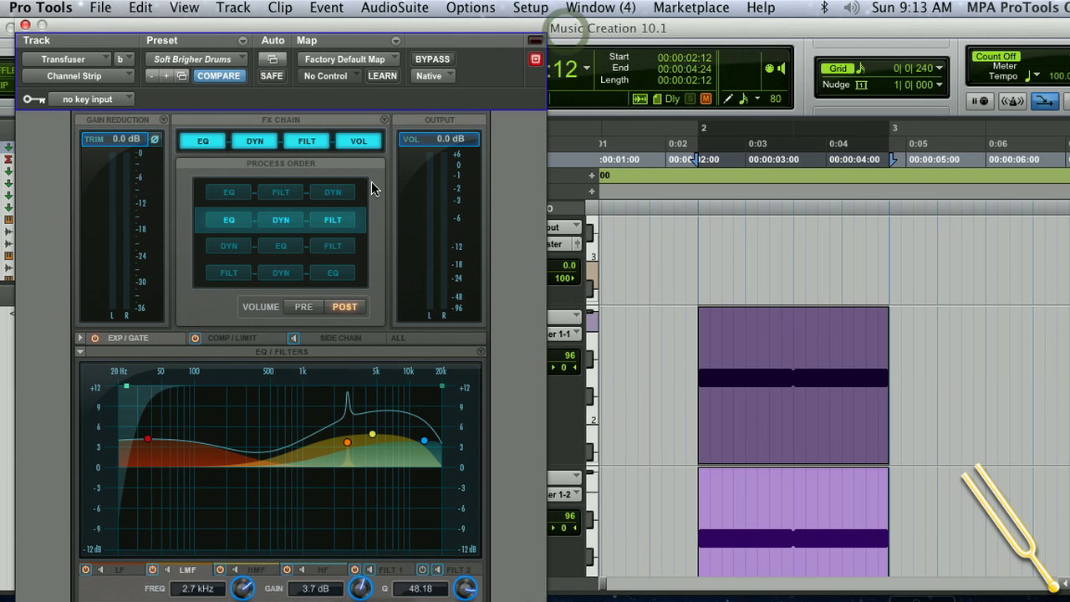
# During looped playback, cut the low-mids, boost highs 7.6 dB at 14.0 kHz, and sweep high-mid to 2.8 kHz.
pyautogui.press('space')
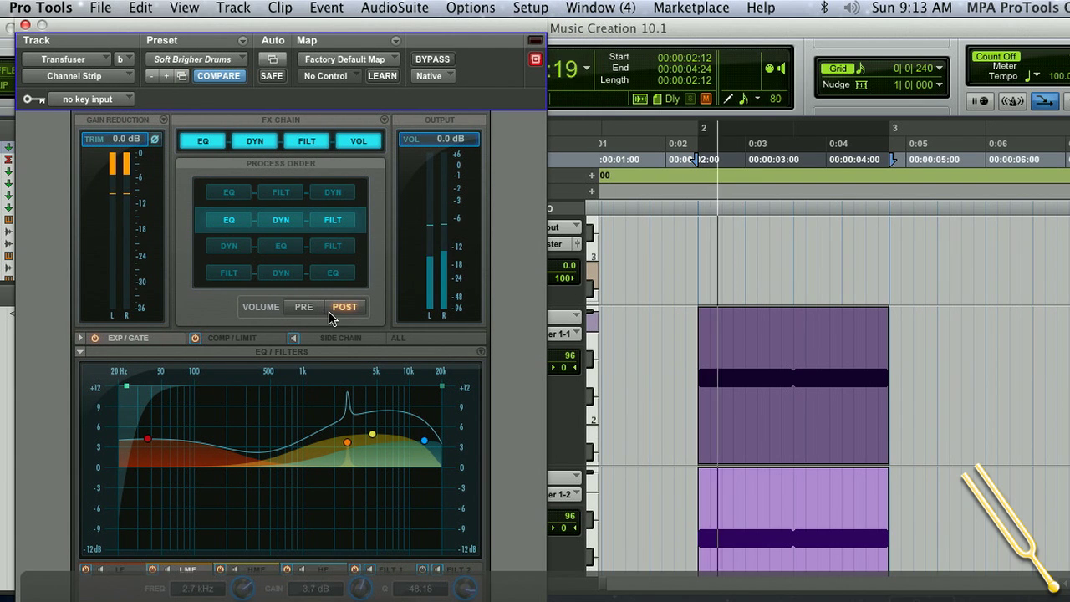
pyautogui.moveTo(344, 440); pyautogui.dragTo(289, 416)
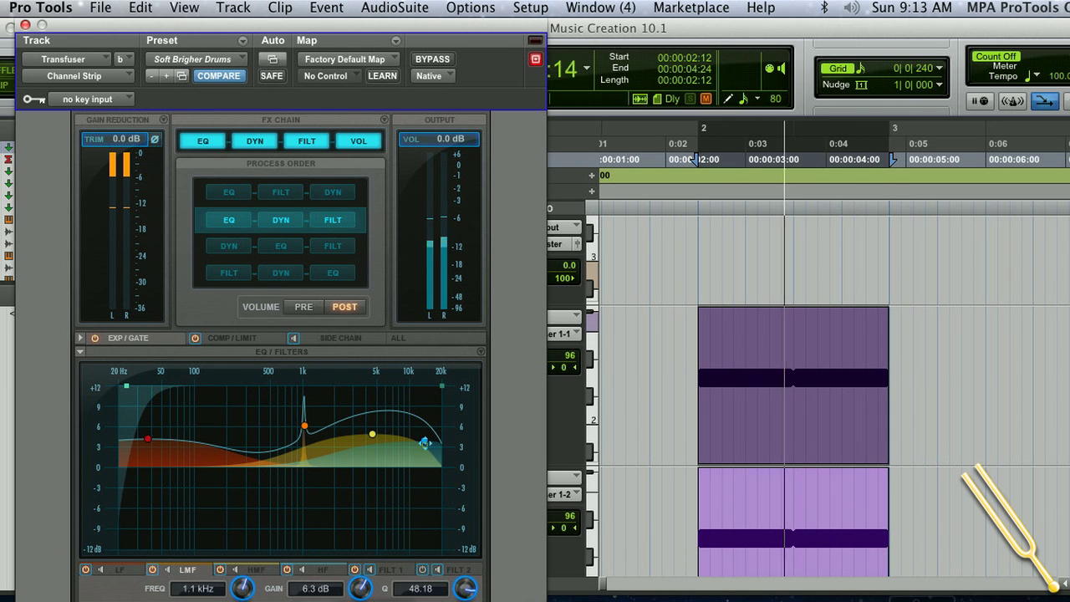
pyautogui.moveTo(425, 440); pyautogui.dragTo(424, 415)
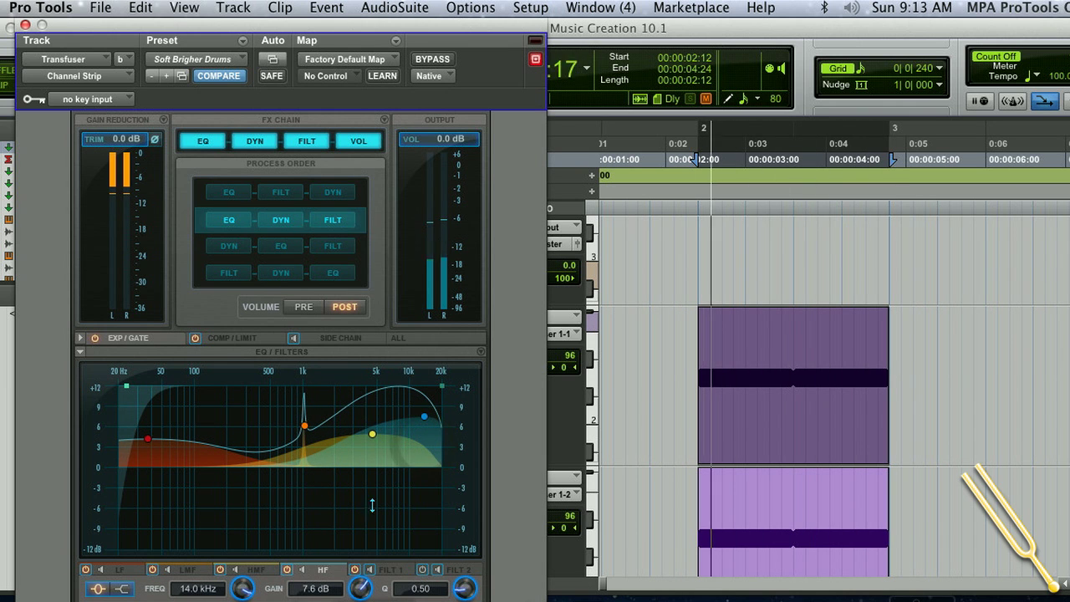
pyautogui.click(370, 570)
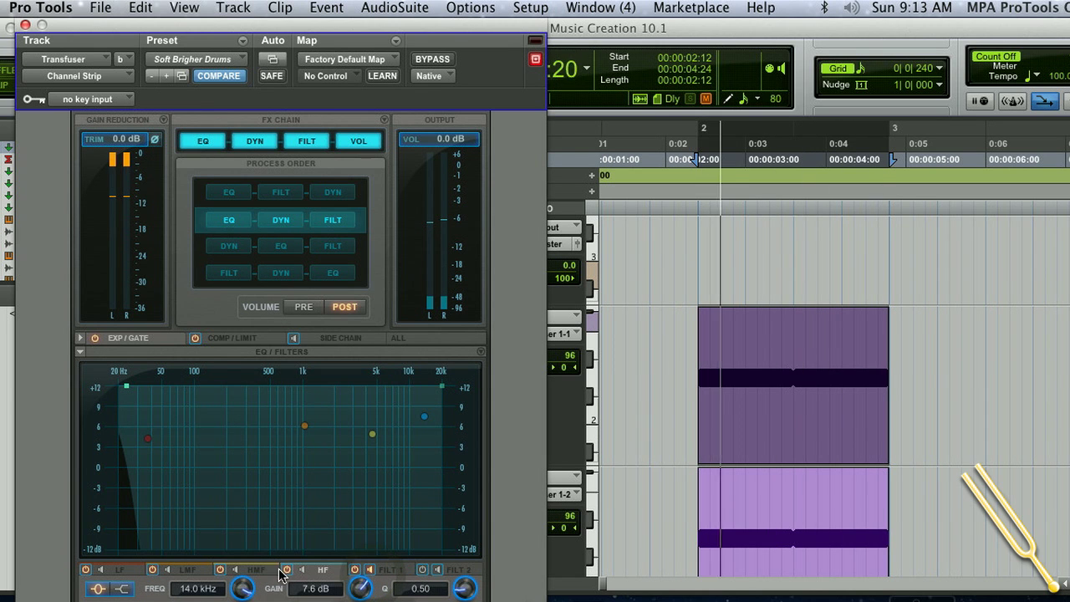
pyautogui.click(234, 570)
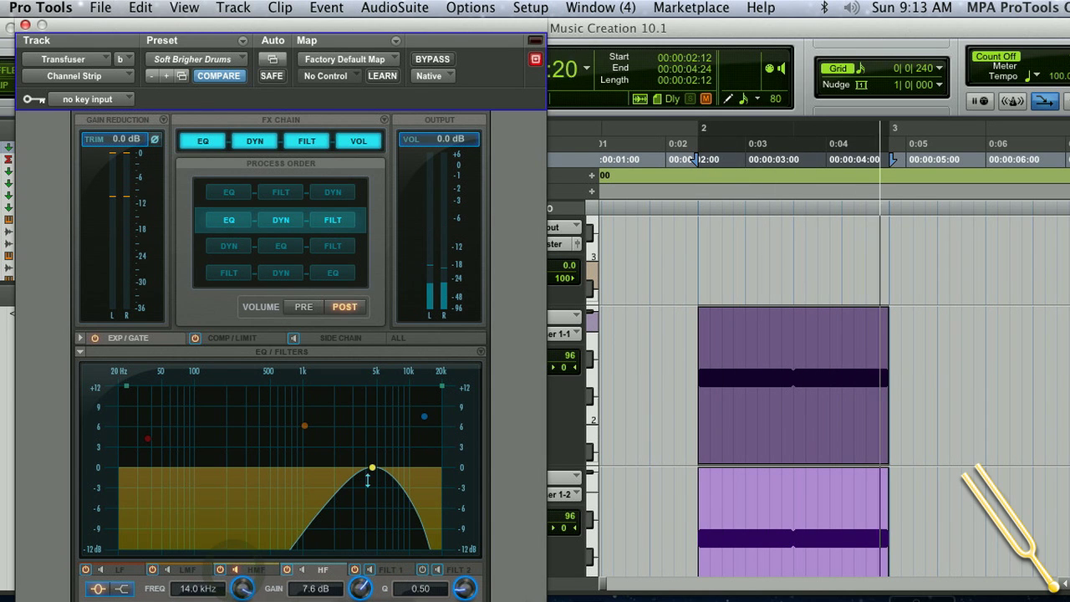
pyautogui.moveTo(372, 468); pyautogui.dragTo(331, 458)
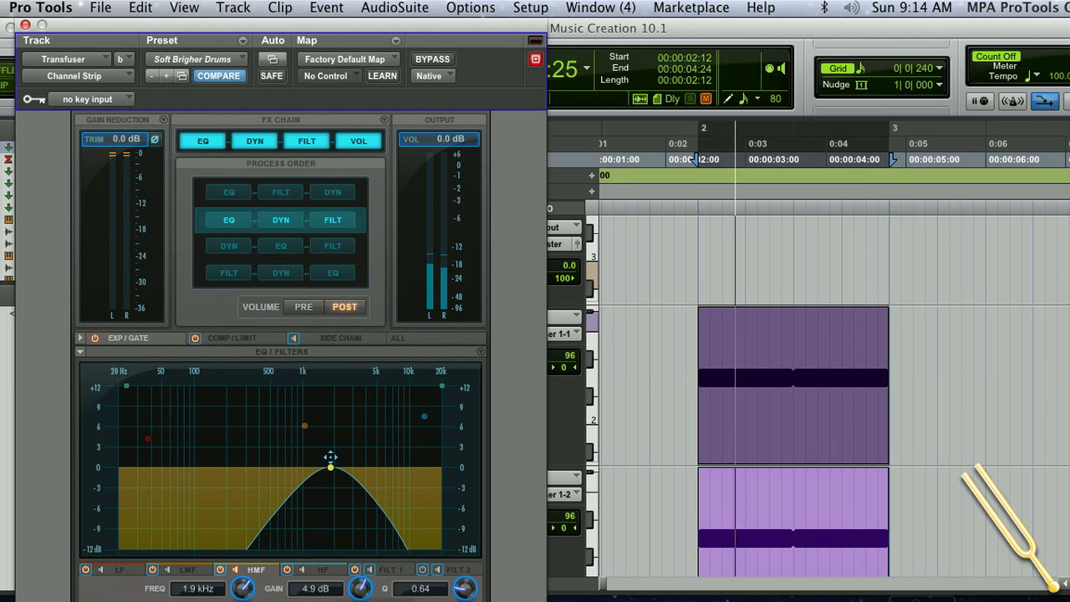
pyautogui.click(235, 572)
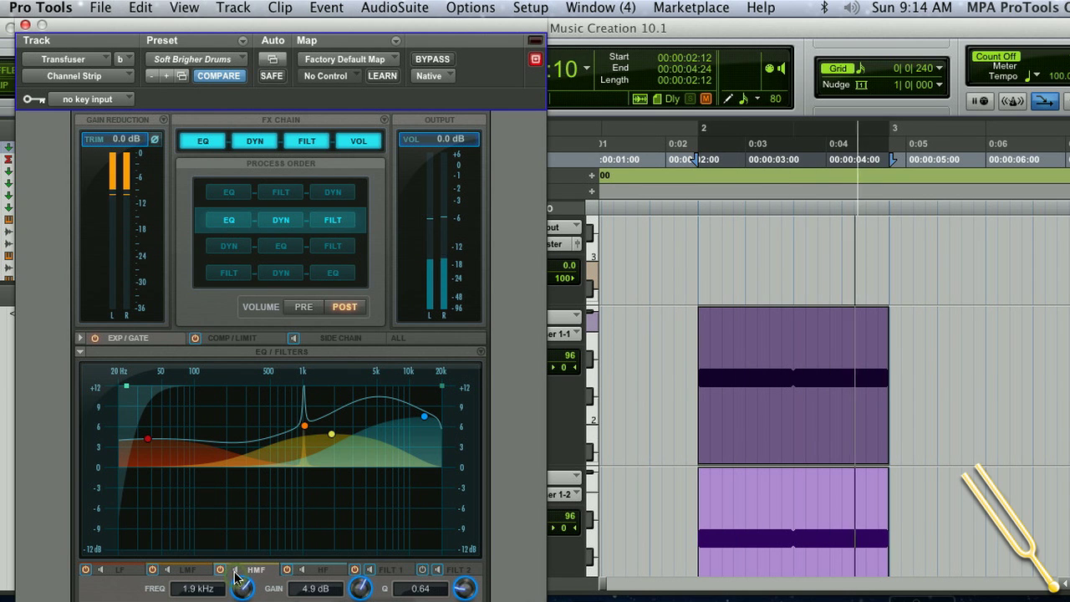
# In the expander/gate section, raise the threshold to -54.6 dB and the ratio to 1:1.6.
pyautogui.click(81, 352)
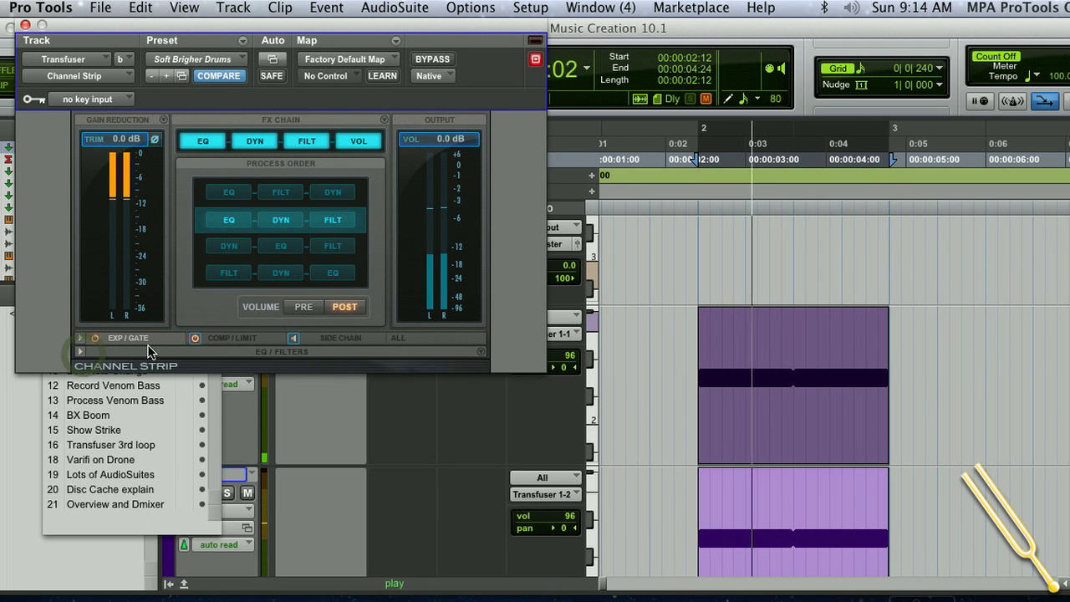
pyautogui.click(79, 338)
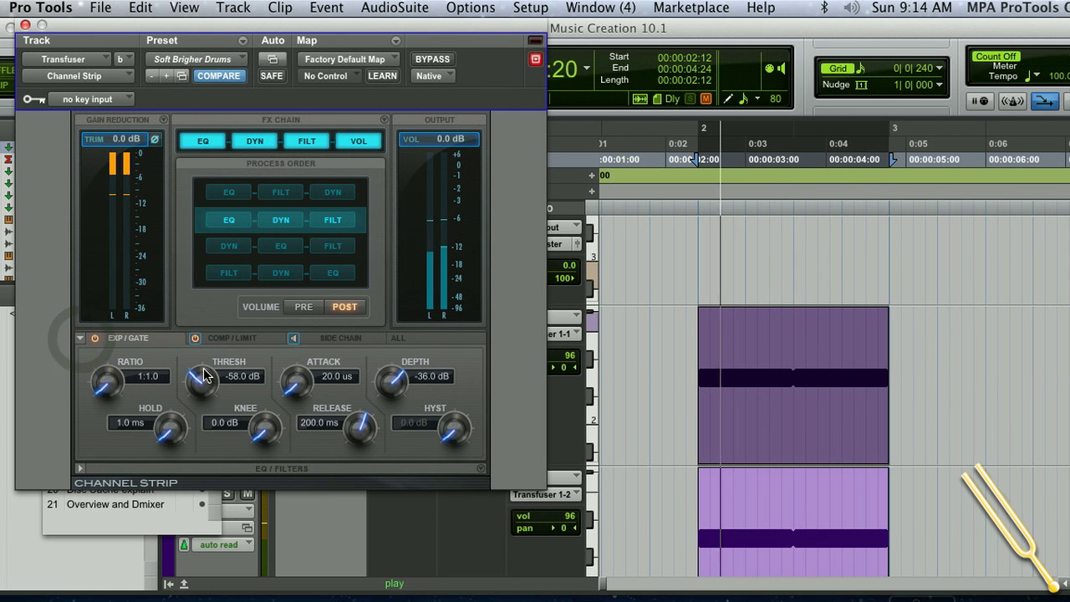
pyautogui.moveTo(201, 380); pyautogui.dragTo(201, 375)
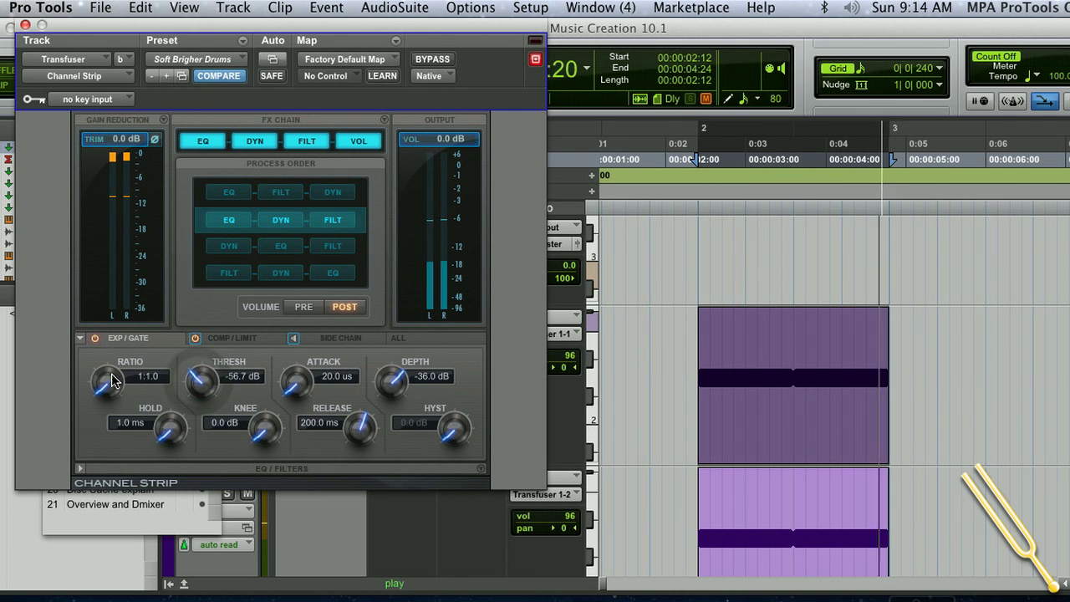
pyautogui.moveTo(107, 381); pyautogui.dragTo(118, 338)
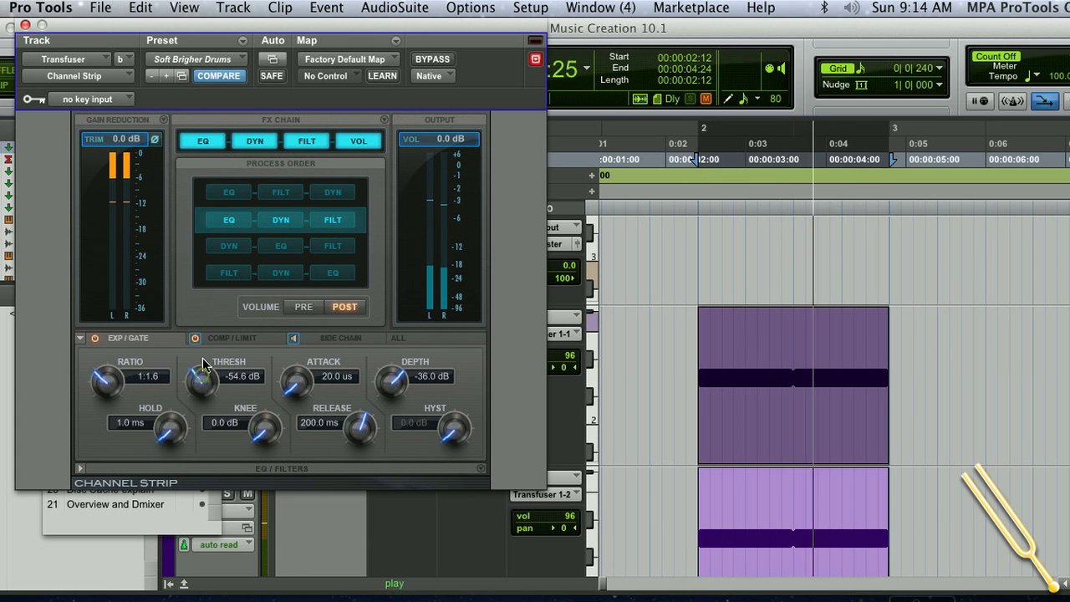
# Raise the THRESH knob from -54.6 dB to -42.0 dB, keeping the ratio at 1:1.6.
pyautogui.moveTo(207, 346); pyautogui.dragTo(213, 328)
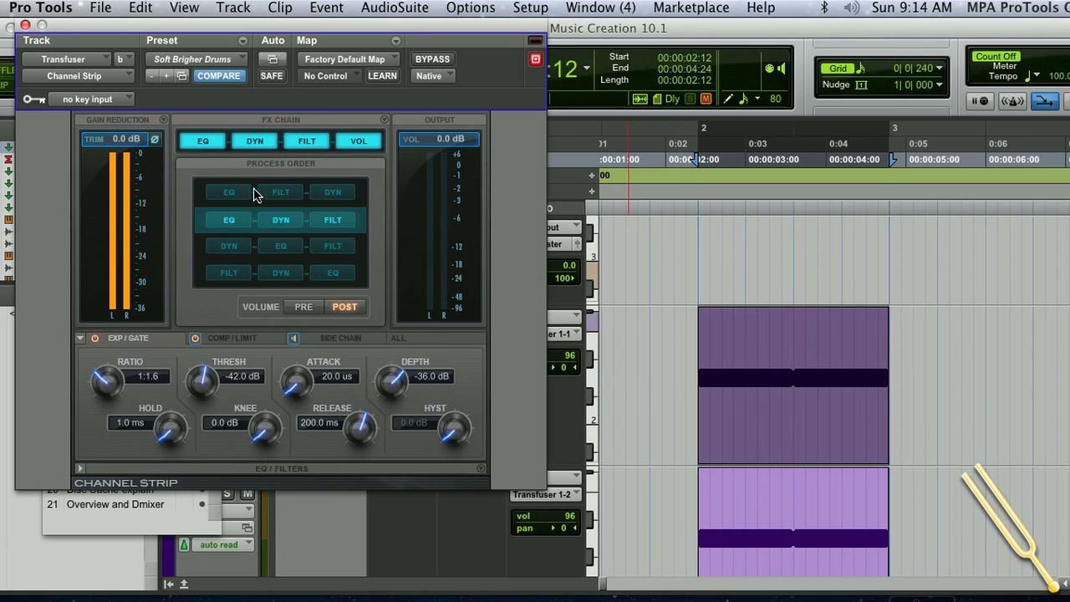
# Audition each process order, settling on FILT-DYN-EQ so the FX Chain reads FILT DYN EQ VOL.
pyautogui.click(228, 198)
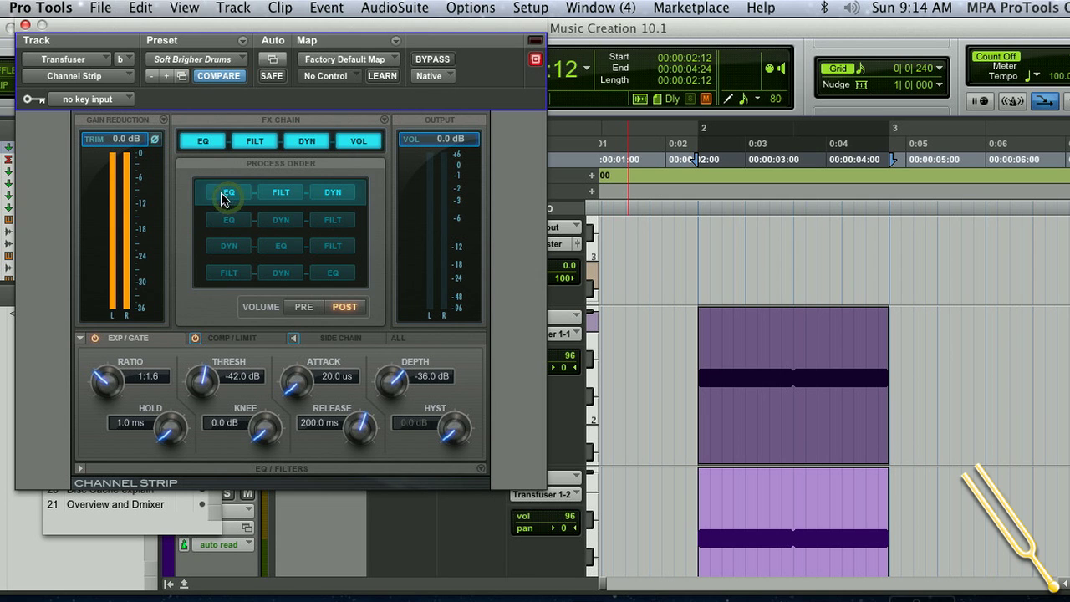
pyautogui.click(221, 222)
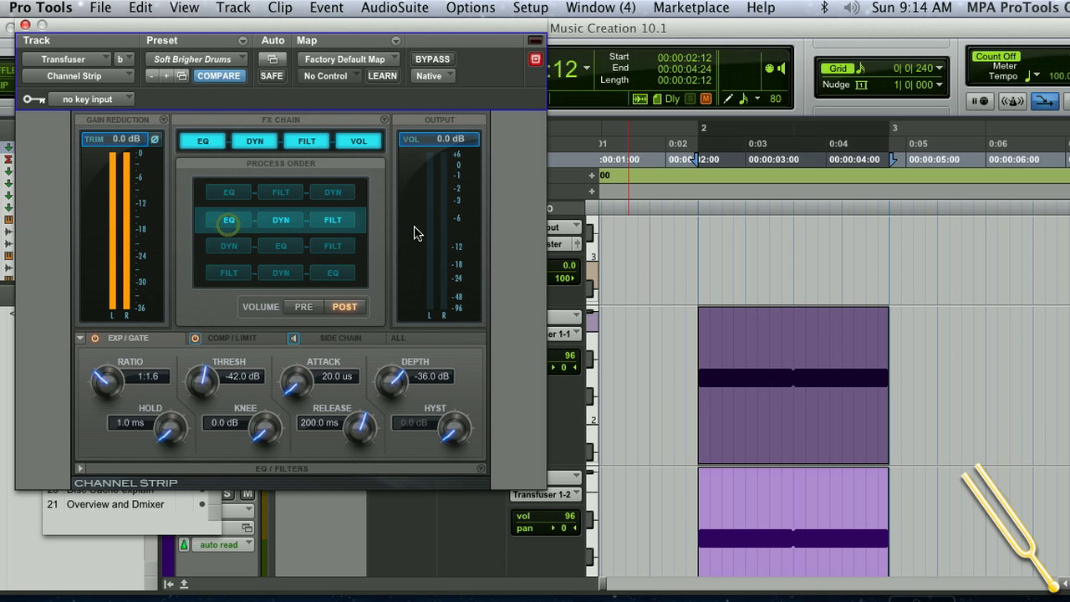
pyautogui.click(226, 249)
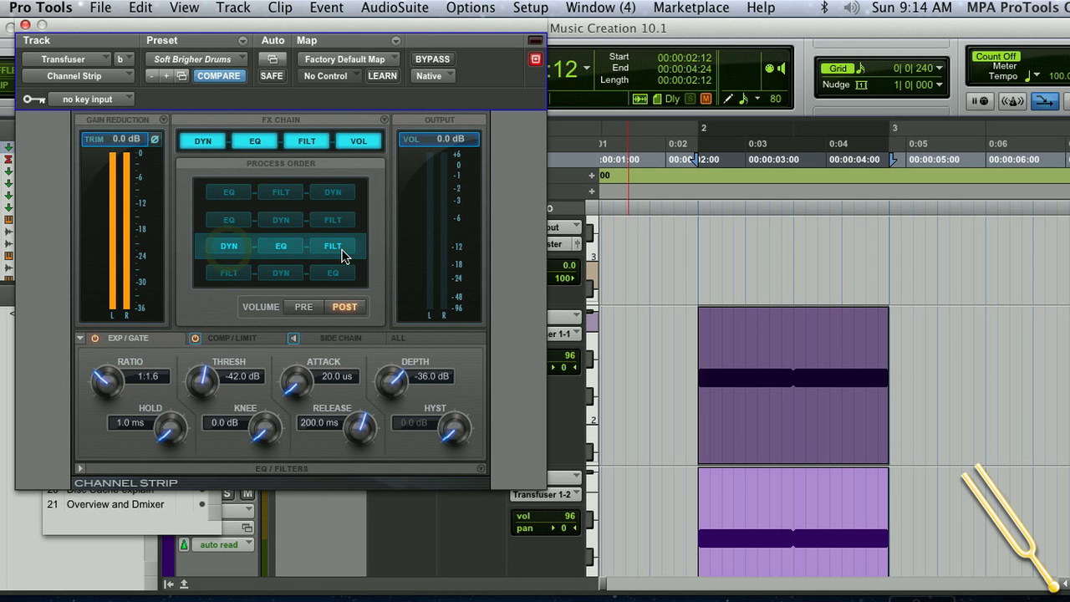
pyautogui.click(223, 272)
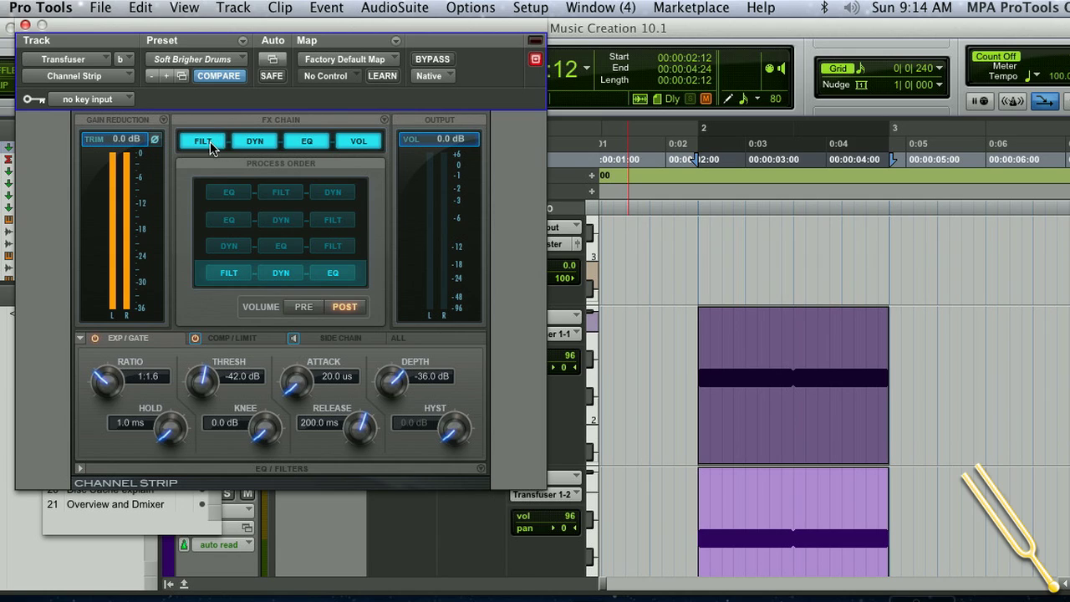
# Compare the FX chain by bypassing the FILT stage and toggling the DYN stage off and on.
pyautogui.click(209, 141)
pyautogui.click(247, 143)
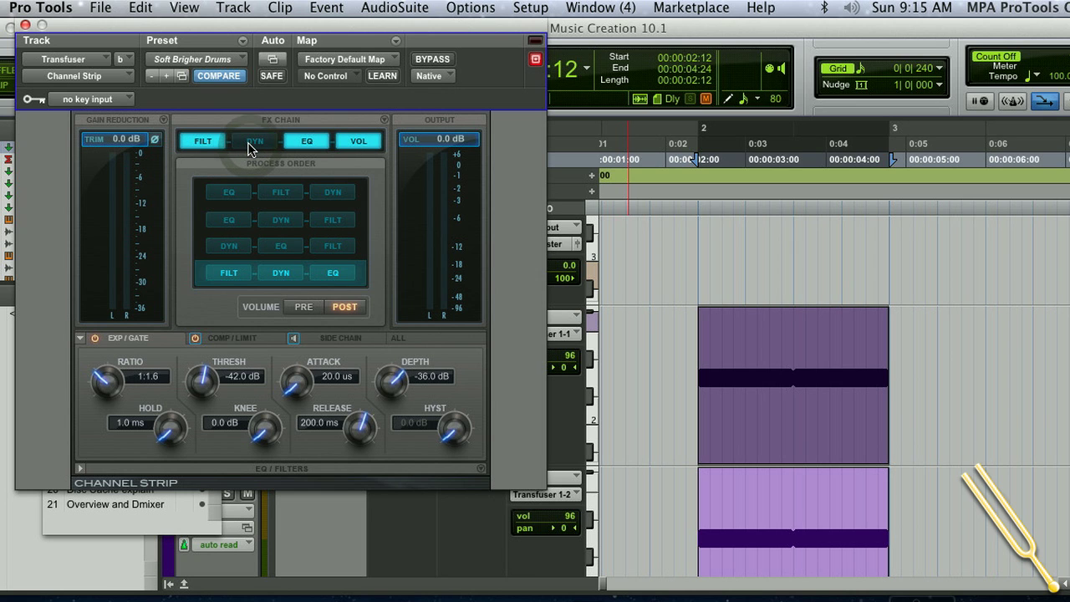
pyautogui.click(250, 143)
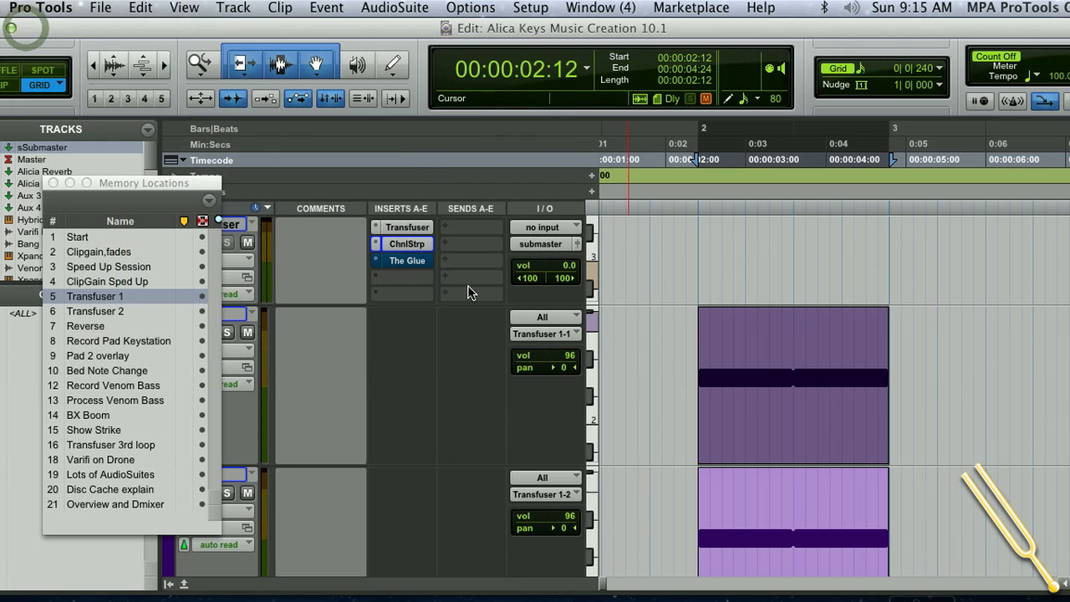
# Open The Glue on the Transfuser track with the Drum – rock parallel room preset, moving its window right.
pyautogui.click(398, 262)
pyautogui.moveTo(326, 31); pyautogui.dragTo(386, 16)
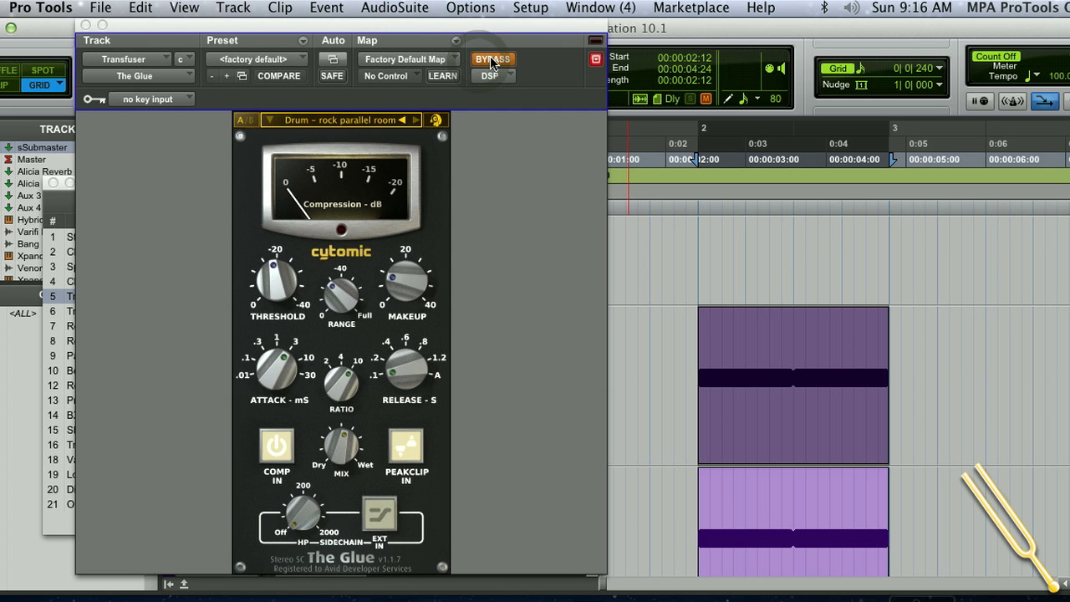
# Play the session with The Glue un-bypassed, then close The Glue plug-in window.
pyautogui.press('space')
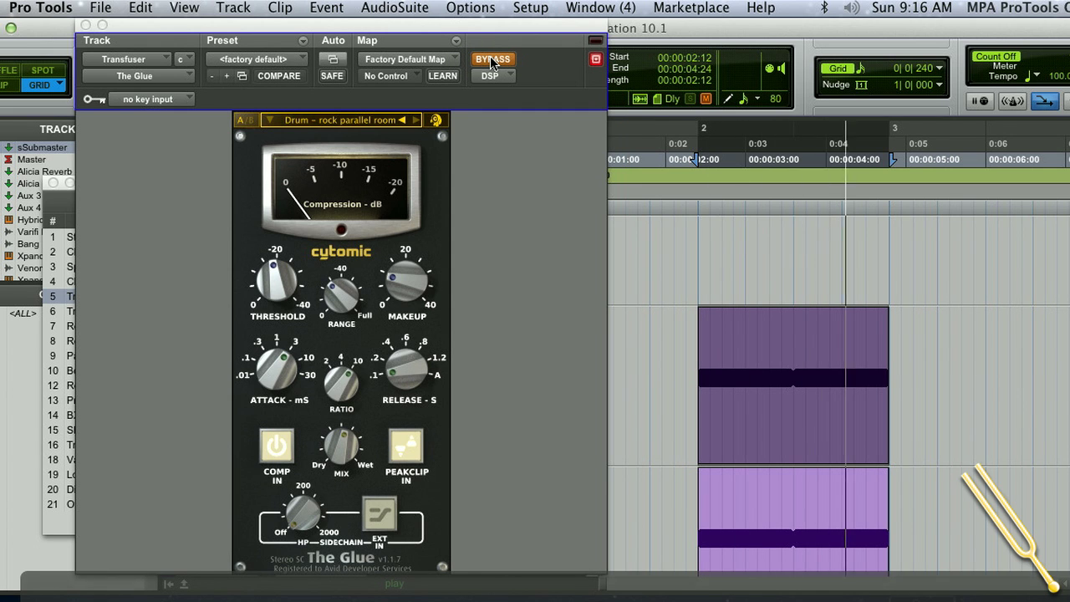
pyautogui.click(490, 59)
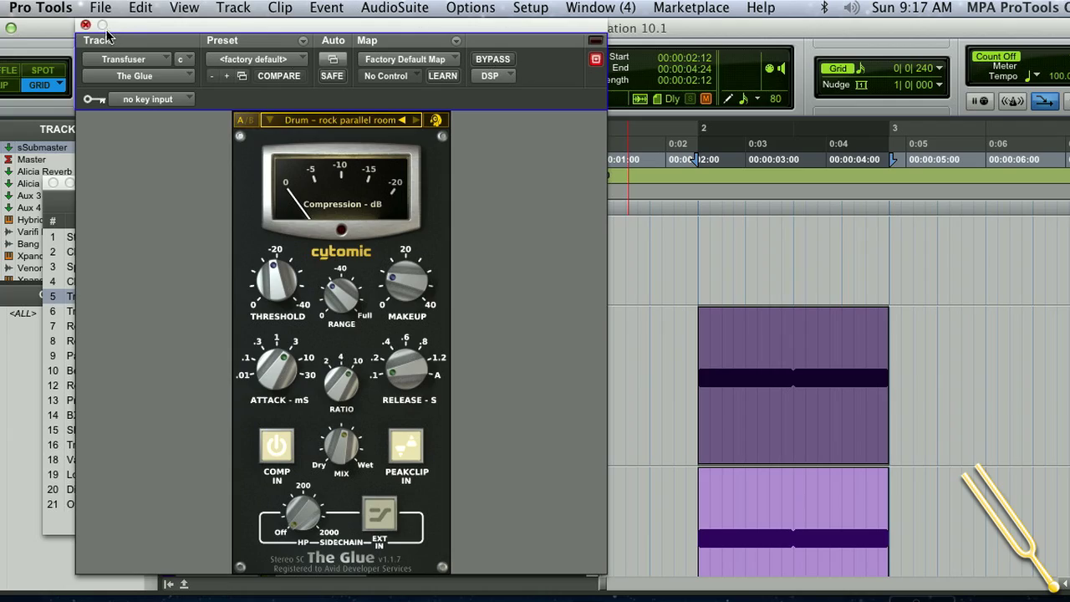
pyautogui.click(84, 26)
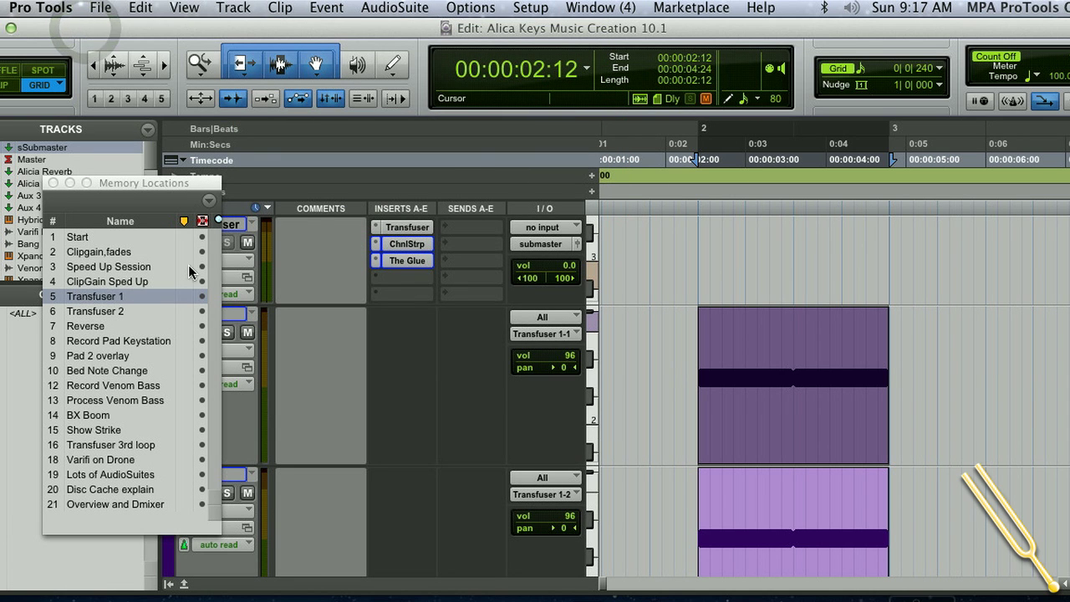
# Recall the Reverse memory location, move the D-Verb window off the tracks, and zoom out to the clips.
pyautogui.click(87, 326)
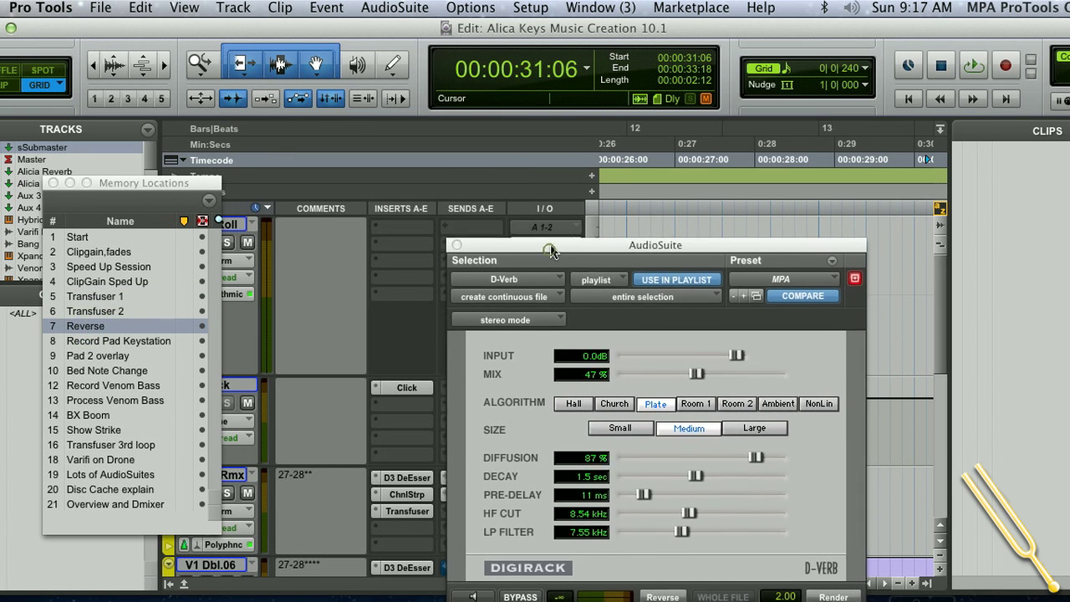
pyautogui.moveTo(550, 245); pyautogui.dragTo(137, 211)
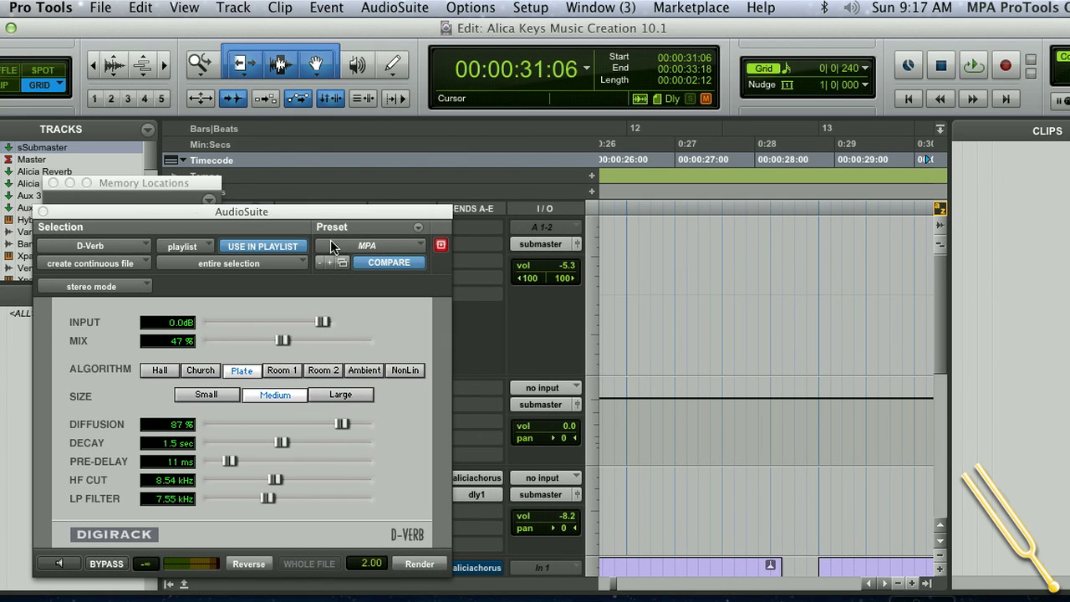
pyautogui.moveTo(939, 280); pyautogui.dragTo(939, 331)
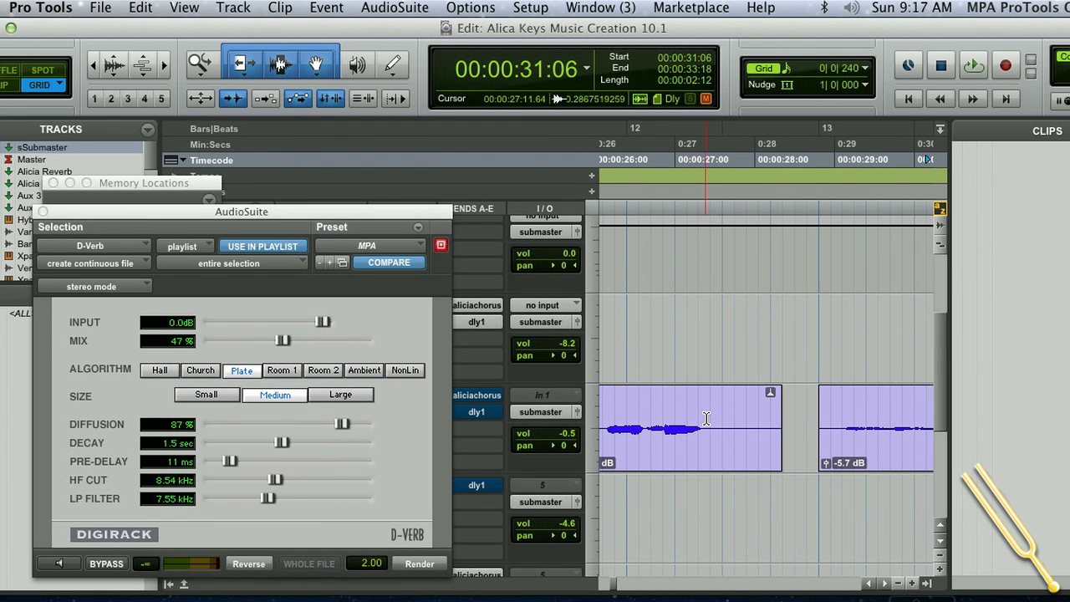
pyautogui.click(887, 584)
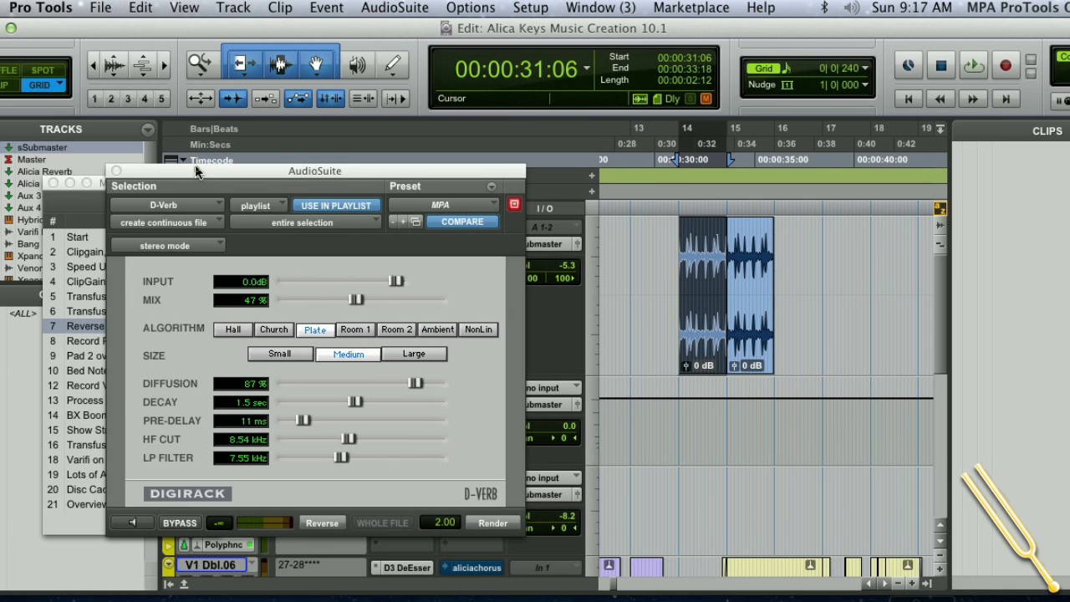
# Move the D-Verb window clear of the clips, loop-play the selection, and hide the Clips list.
pyautogui.moveTo(195, 165); pyautogui.dragTo(447, 146)
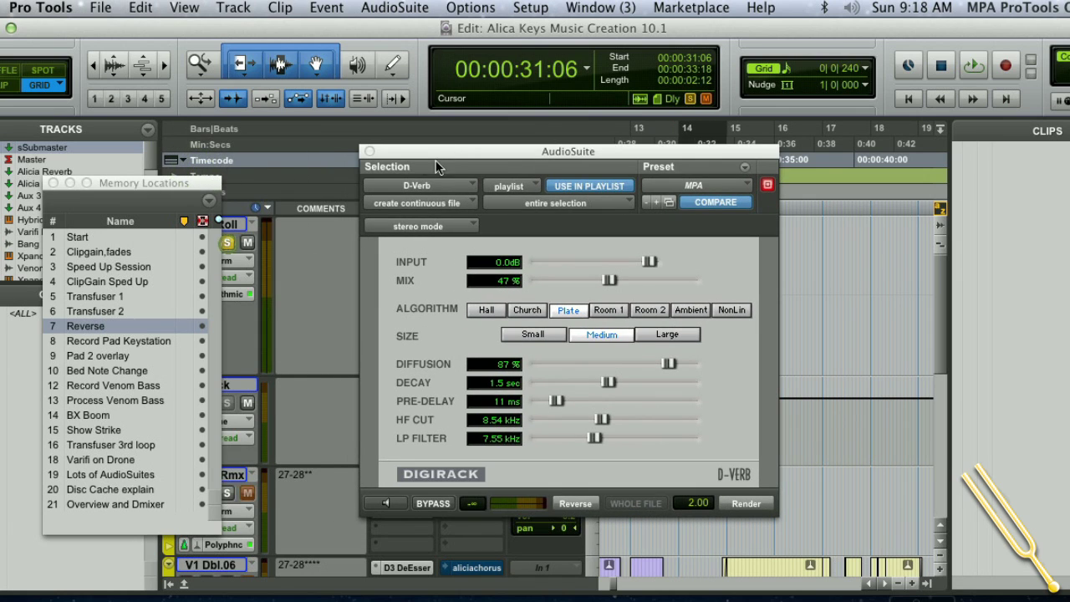
pyautogui.moveTo(445, 159); pyautogui.dragTo(138, 125)
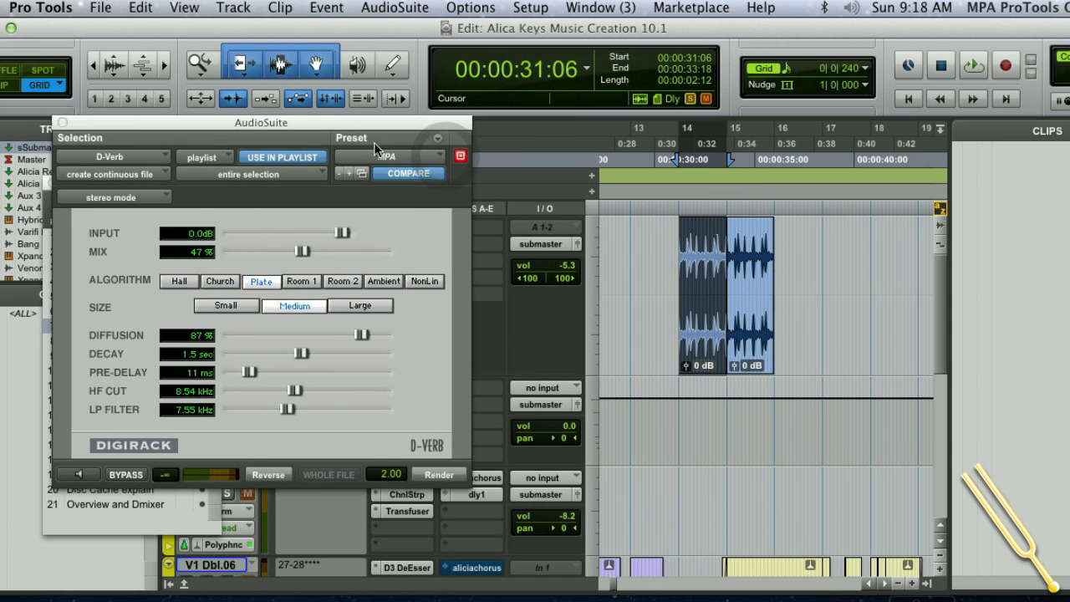
pyautogui.moveTo(335, 121); pyautogui.dragTo(370, 118)
pyautogui.press('space')
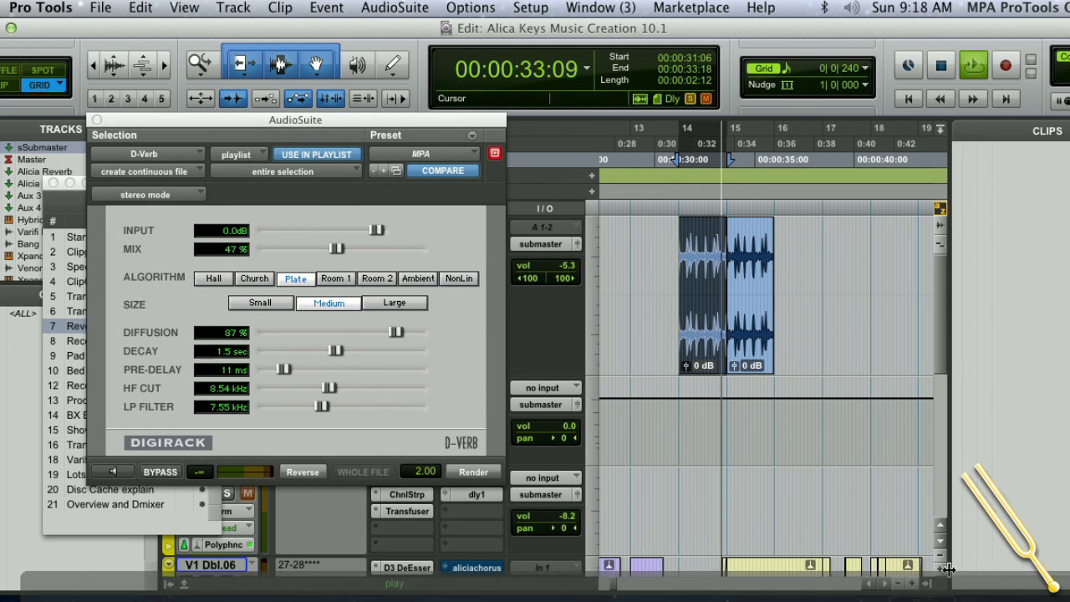
pyautogui.press('alt+super+l')
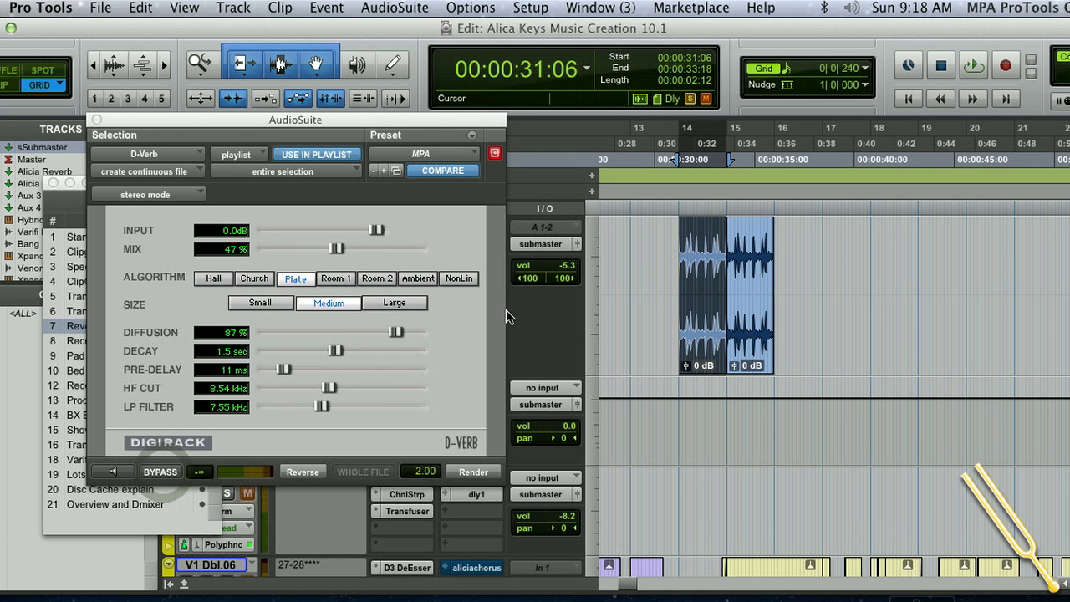
# Render a reverse D-Verb reverb onto the selected clips.
pyautogui.click(308, 476)
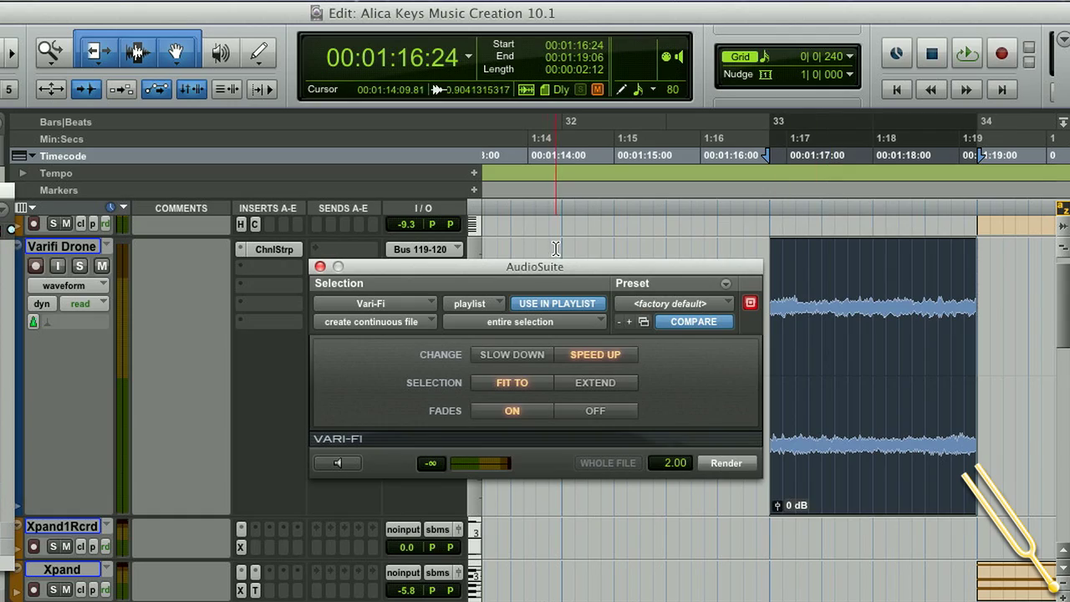
# Set Vari-Fi speed-up to fit the selection, render it onto the drone clip, and audition from before it.
pyautogui.click(565, 244)
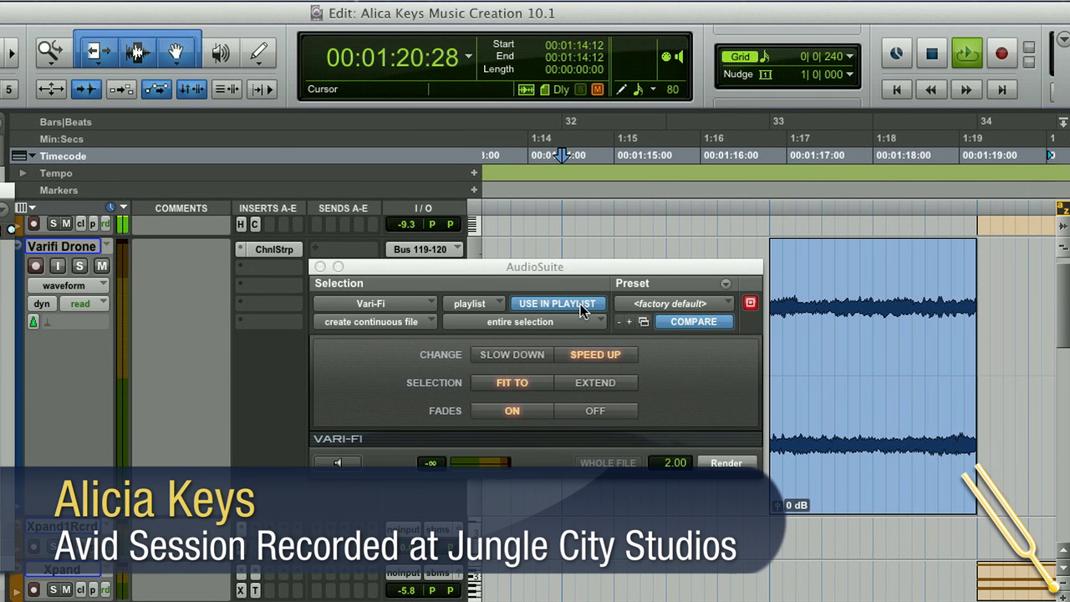
pyautogui.press('space')
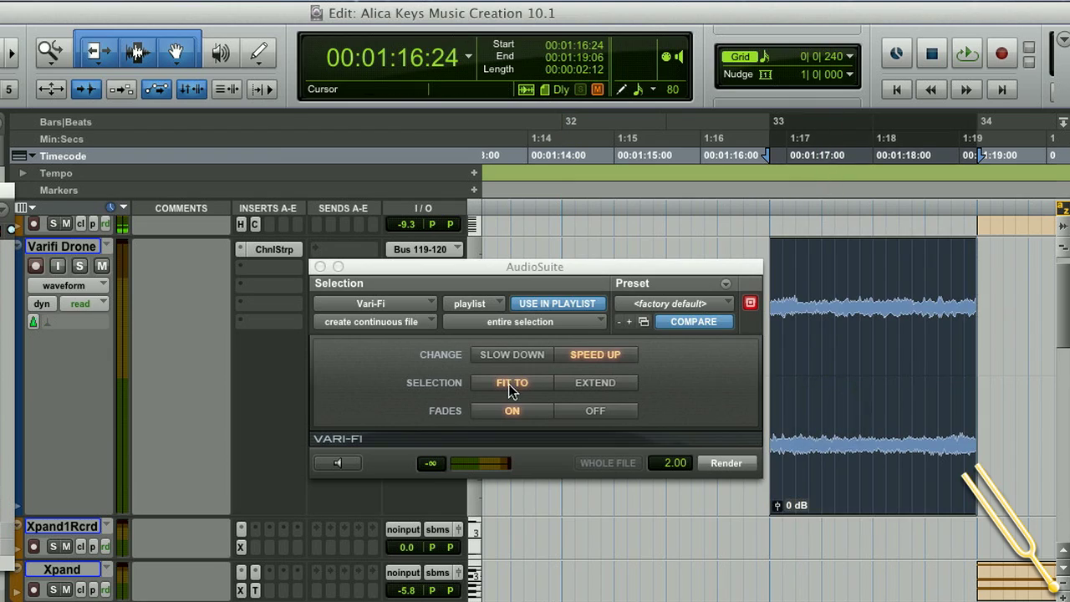
pyautogui.click(509, 385)
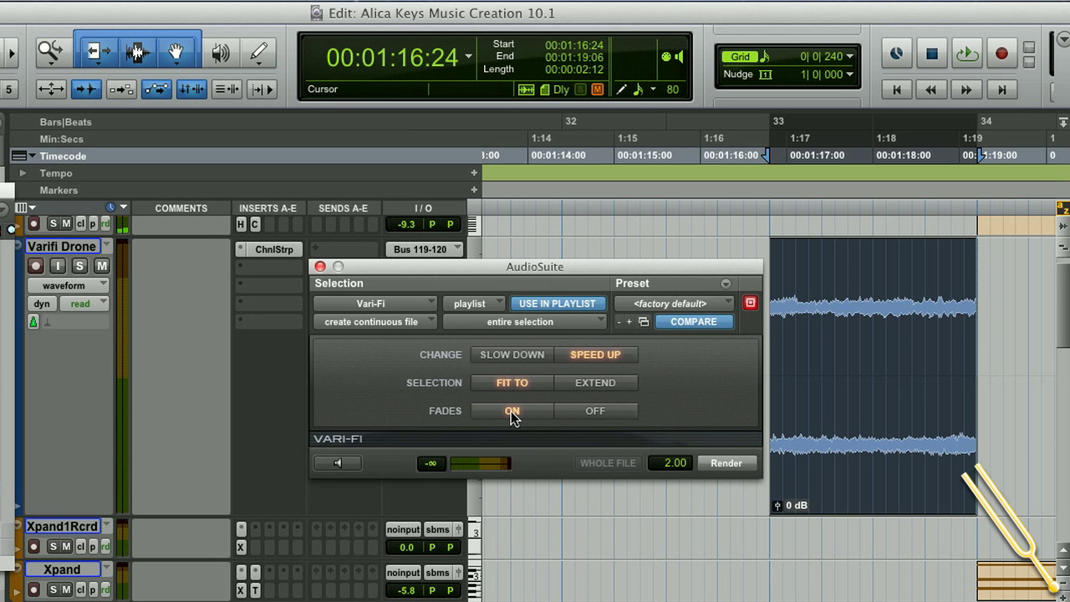
pyautogui.click(721, 465)
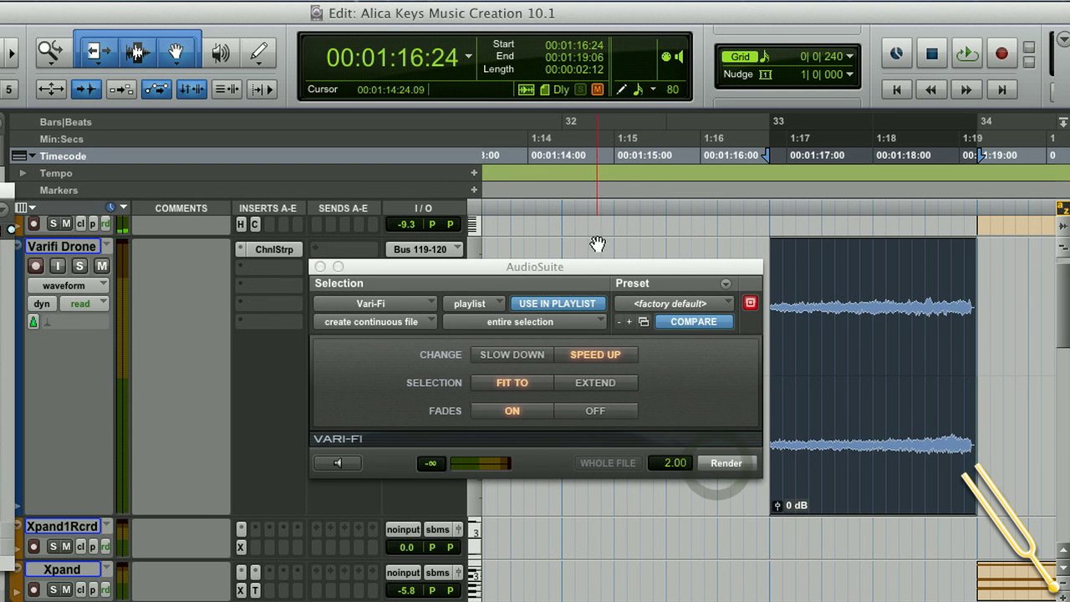
pyautogui.click(595, 240)
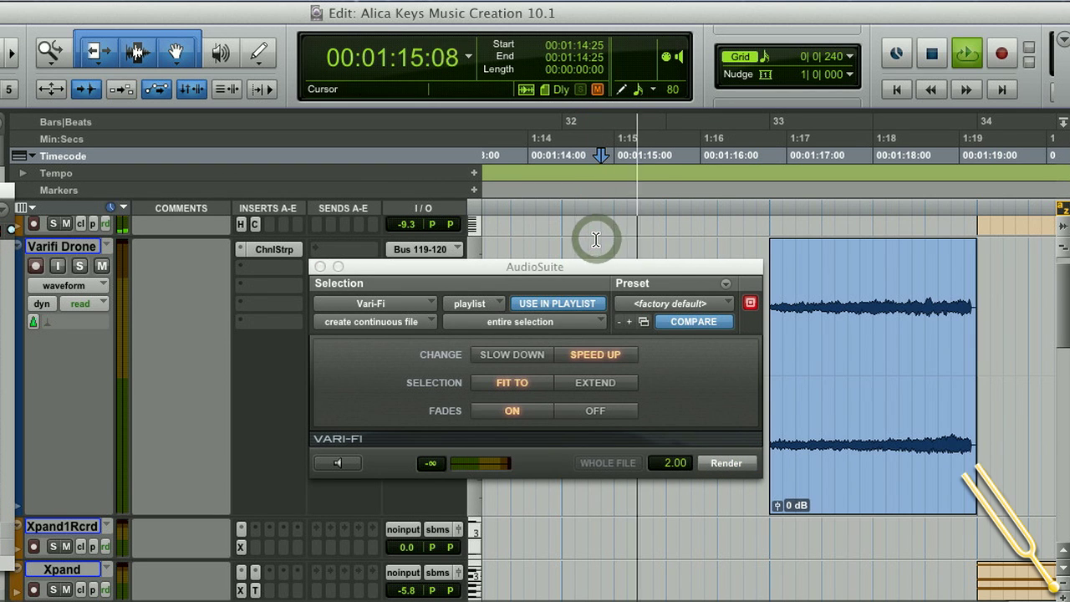